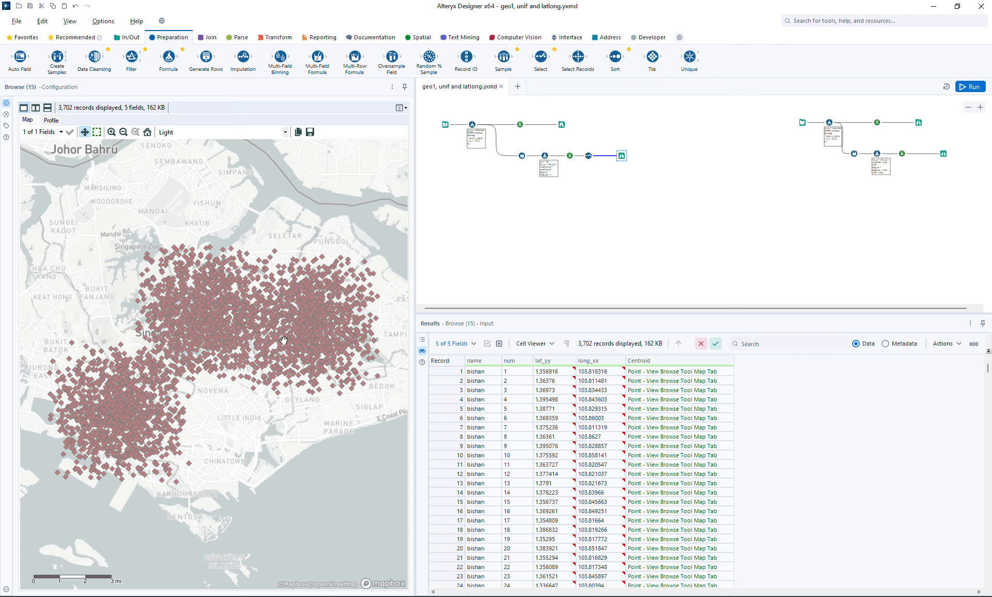
Branch a Poly-Build tool off the Select tool at the end of the generated-points stream and attach a Browse tool to it
click(561, 123)
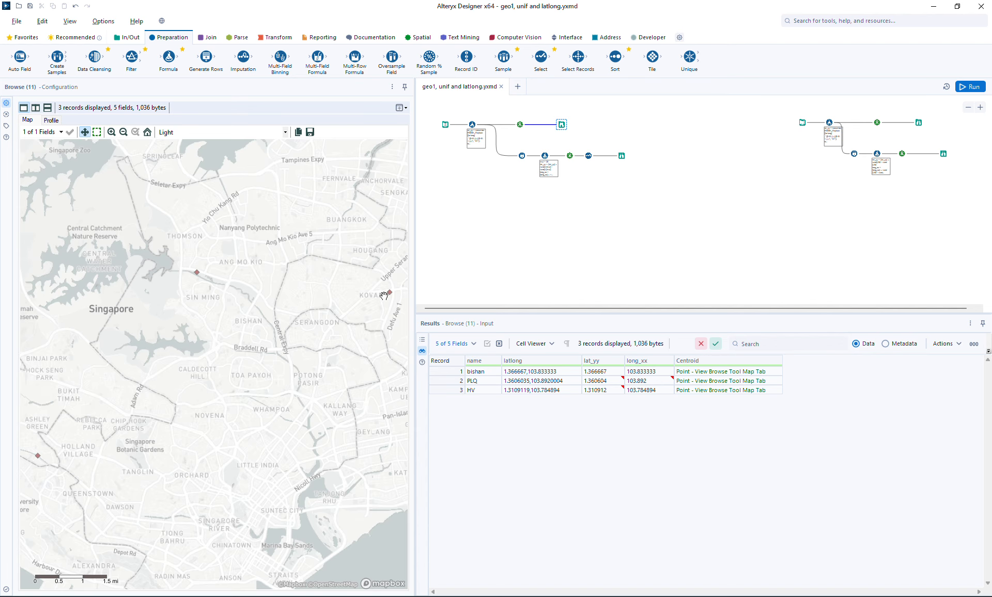
click(623, 155)
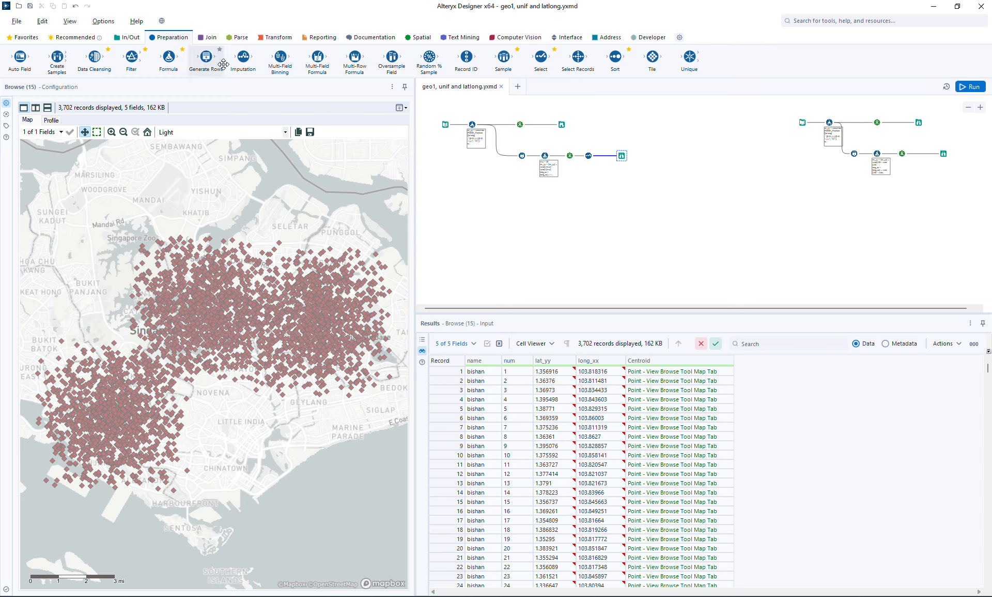
click(419, 38)
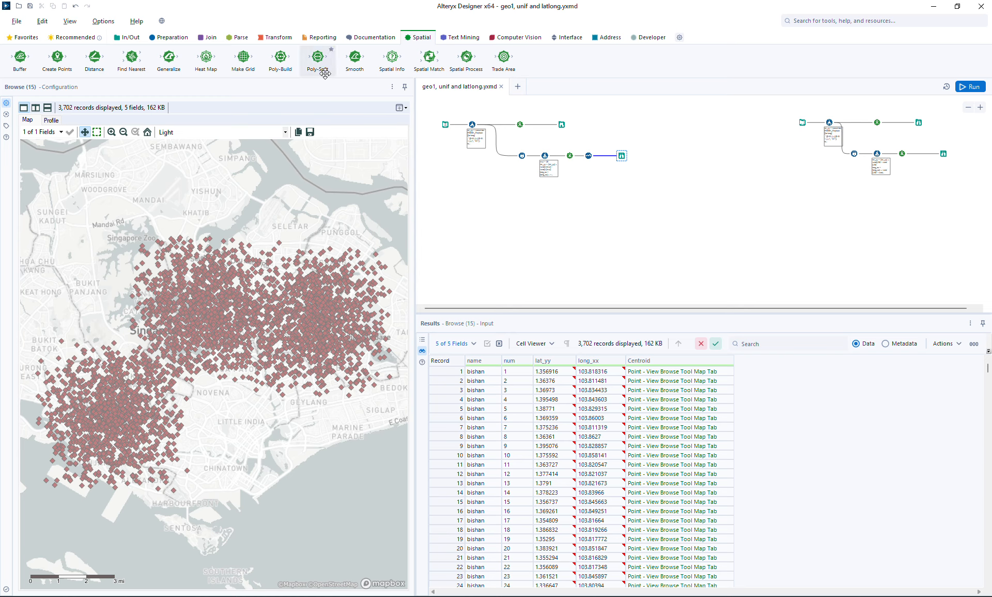
drag(273, 59, 619, 191)
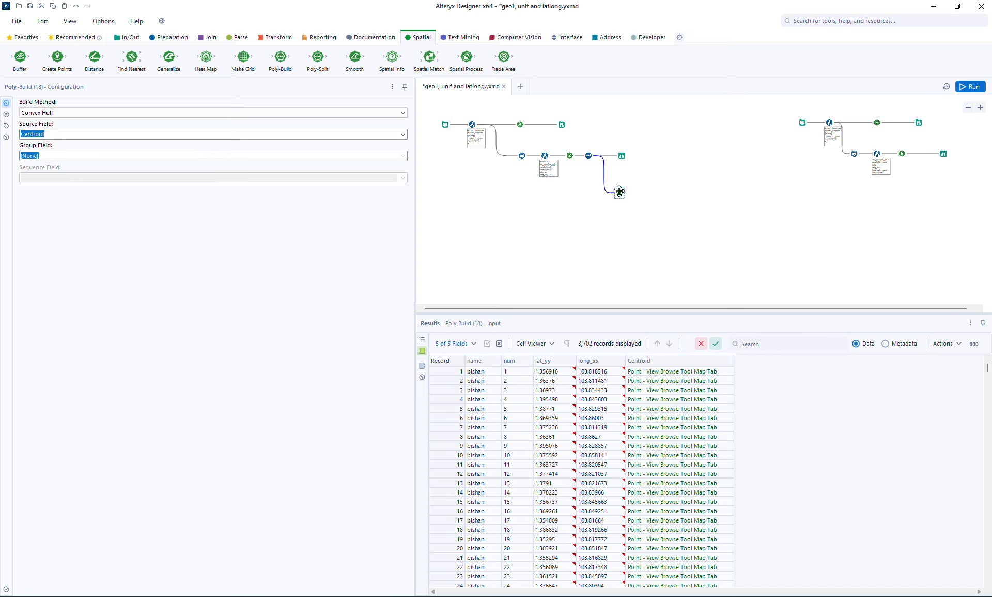
key(ctrl+shift+b)
drag(640, 194, 657, 194)
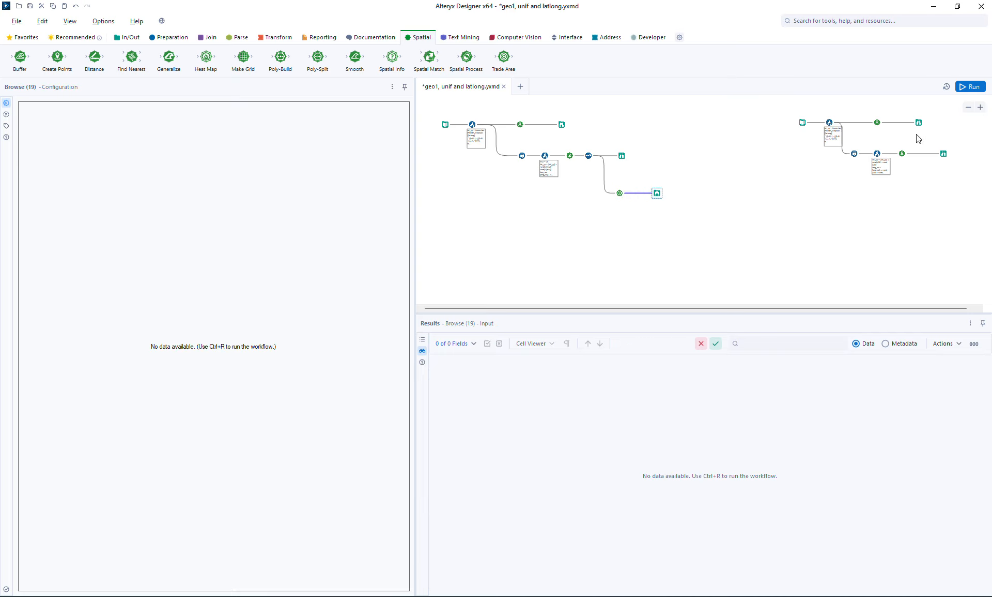
Run the workflow and display the built polygon over the Light base map
key(ctrl+r)
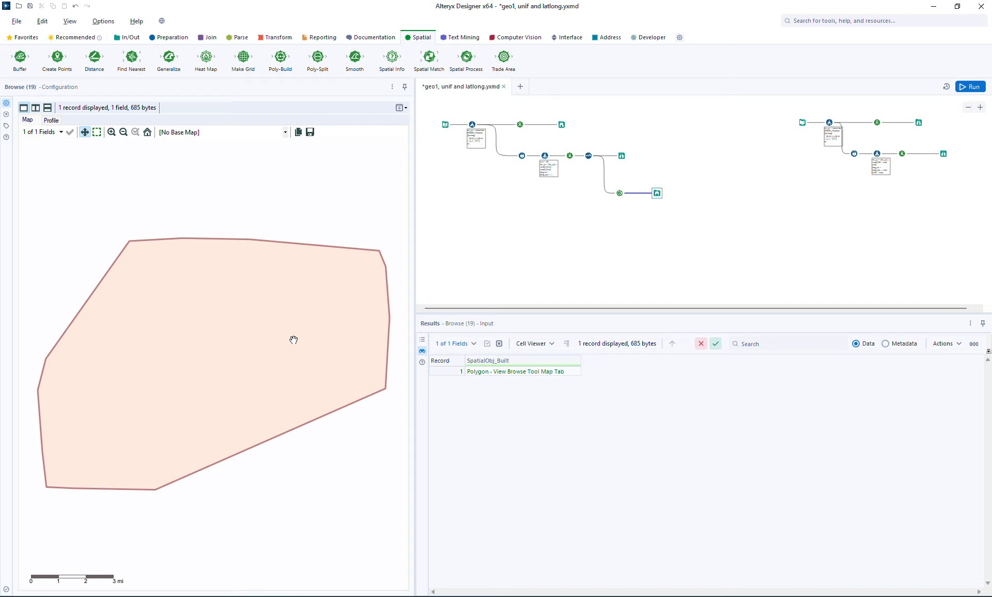
click(283, 132)
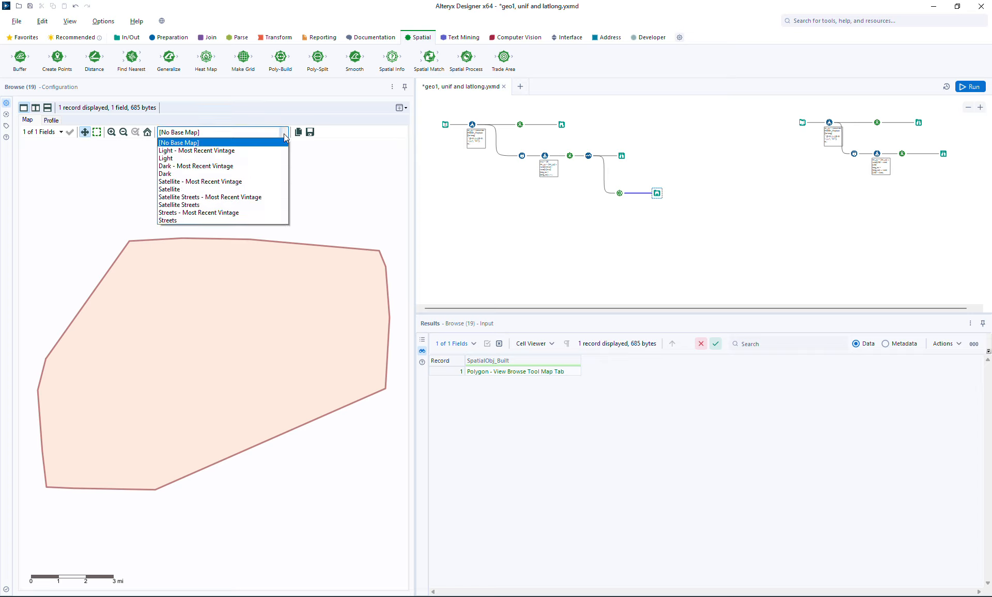
click(247, 160)
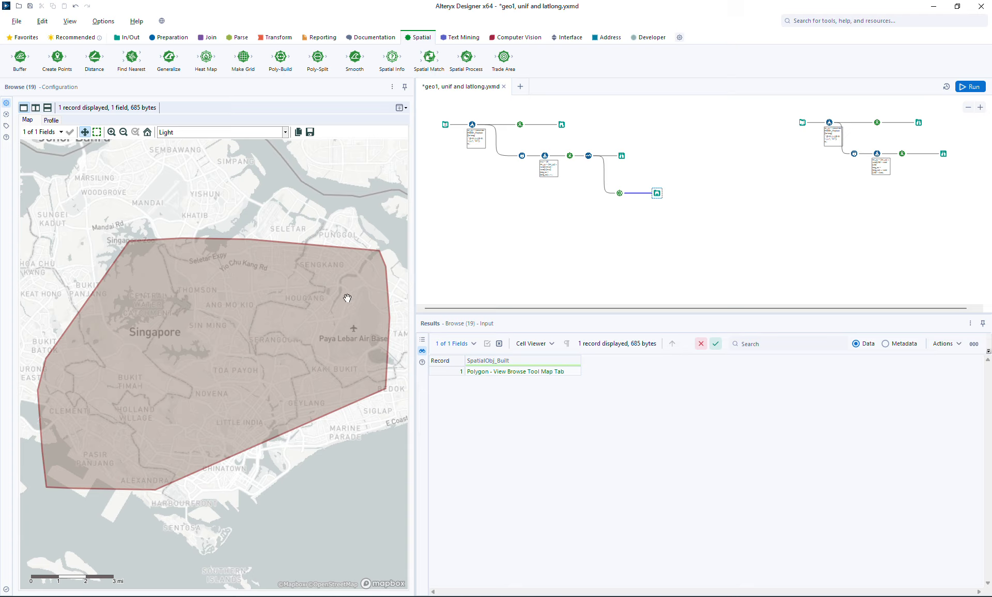
Insert a Make Grid tool between Poly-Build and its Browse tool, with the grid size set to 1 kilometer
click(659, 193)
drag(658, 193, 666, 192)
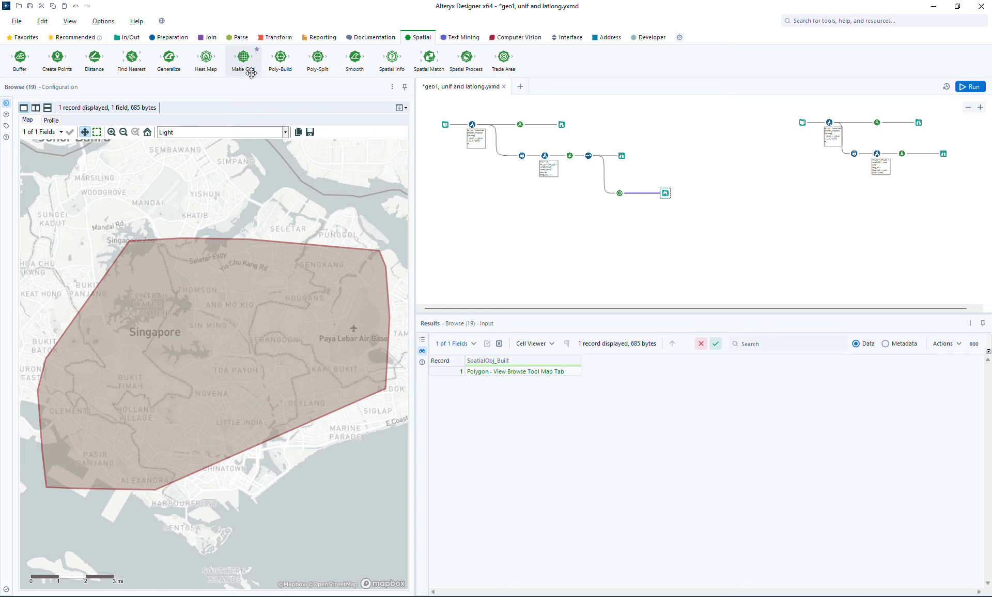
drag(641, 196, 641, 194)
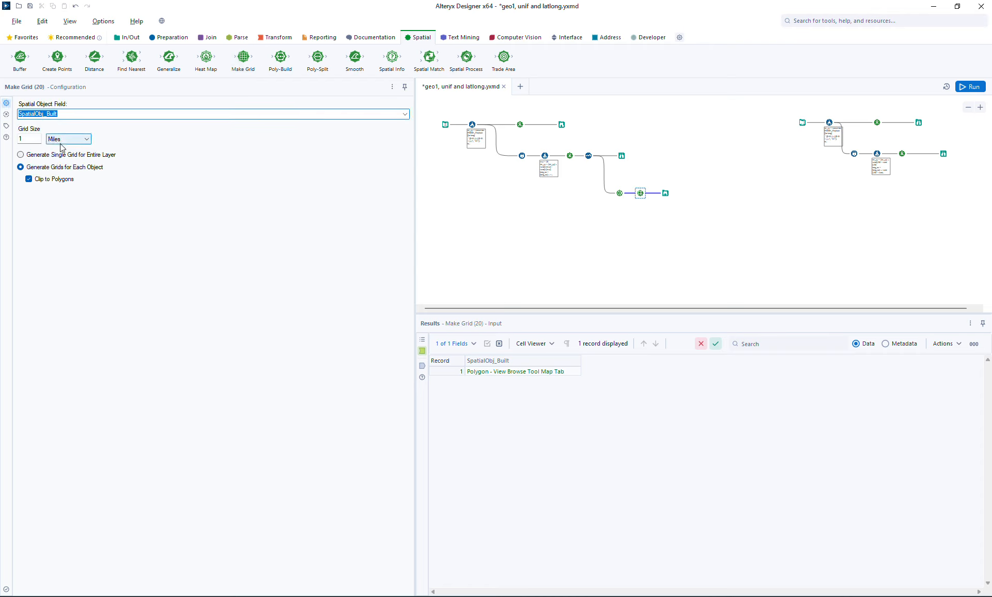
click(61, 147)
click(69, 159)
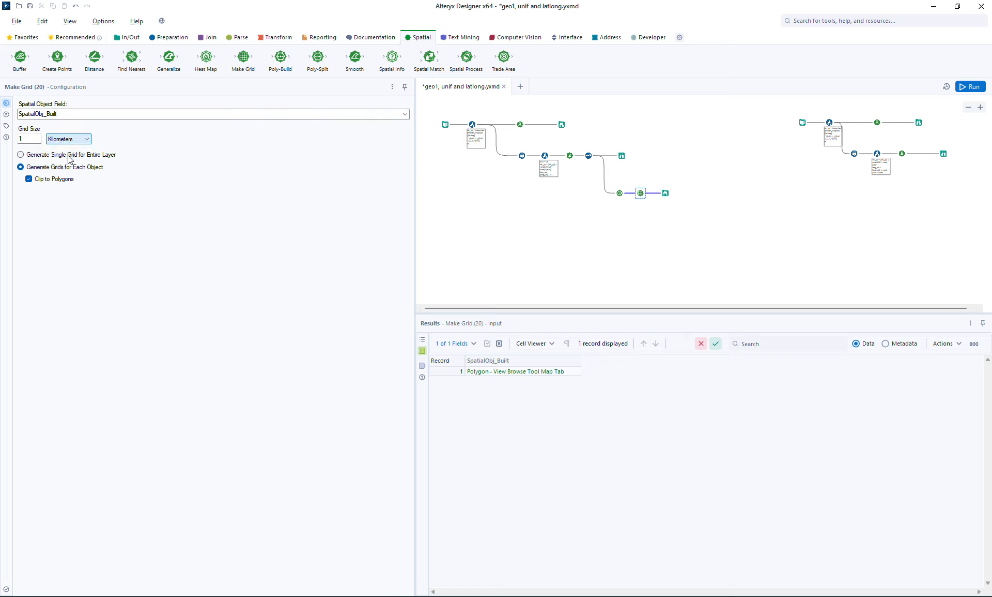
drag(32, 139, 1, 150)
text(0)
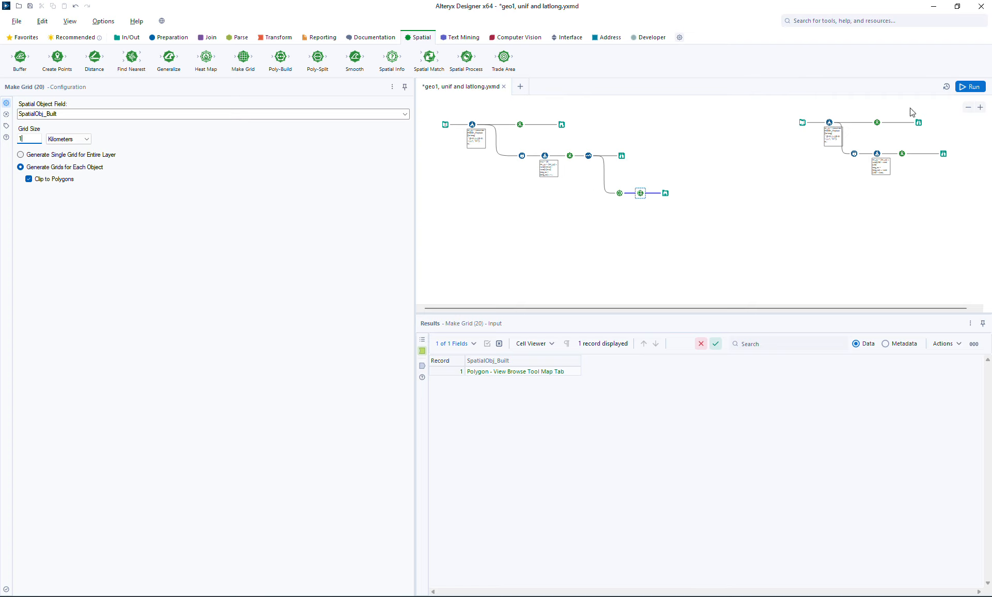
Run the workflow and compare the grid output with the generated points in their Browse tools
click(973, 87)
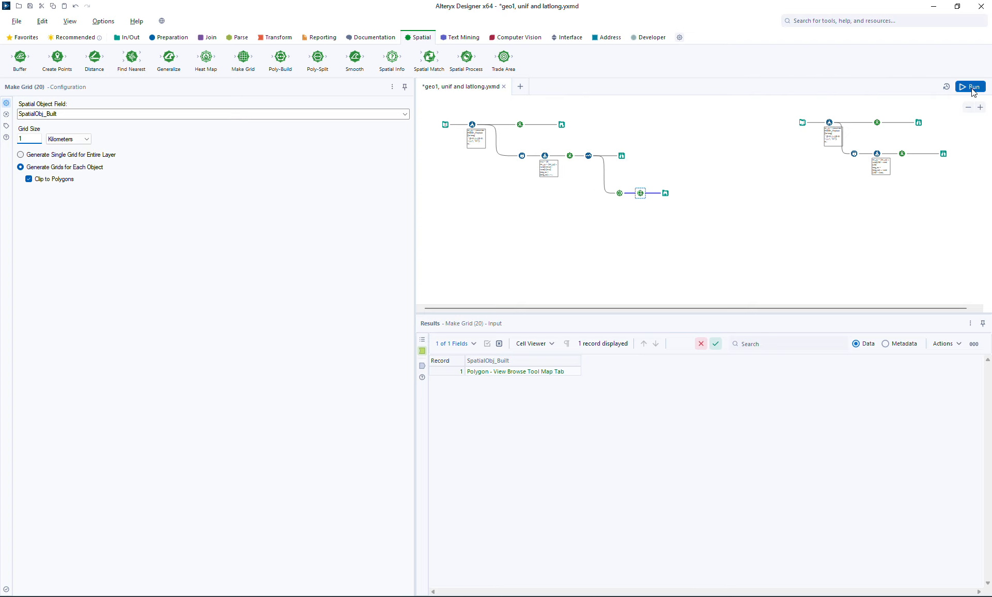
click(666, 192)
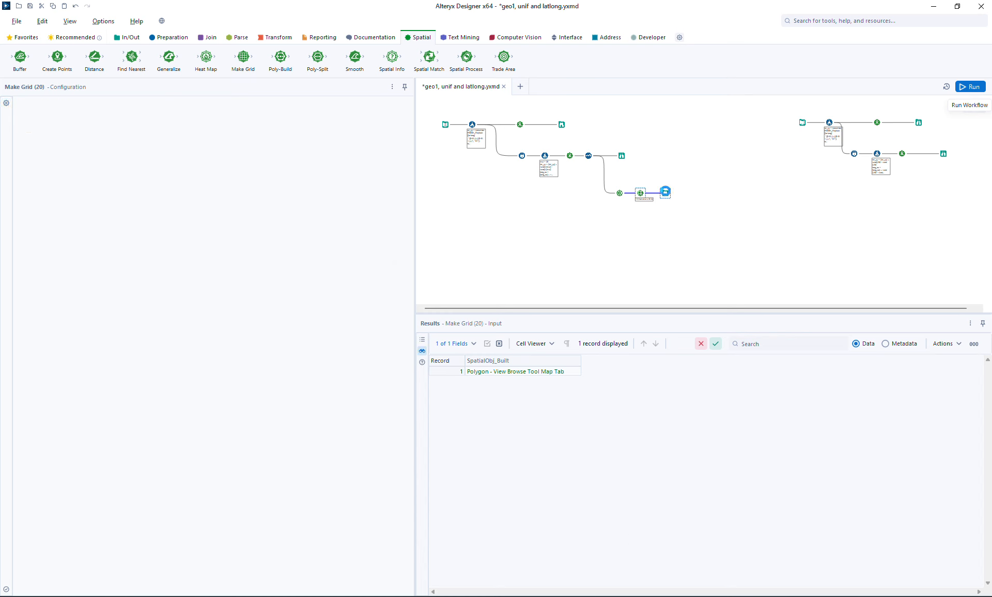
click(579, 348)
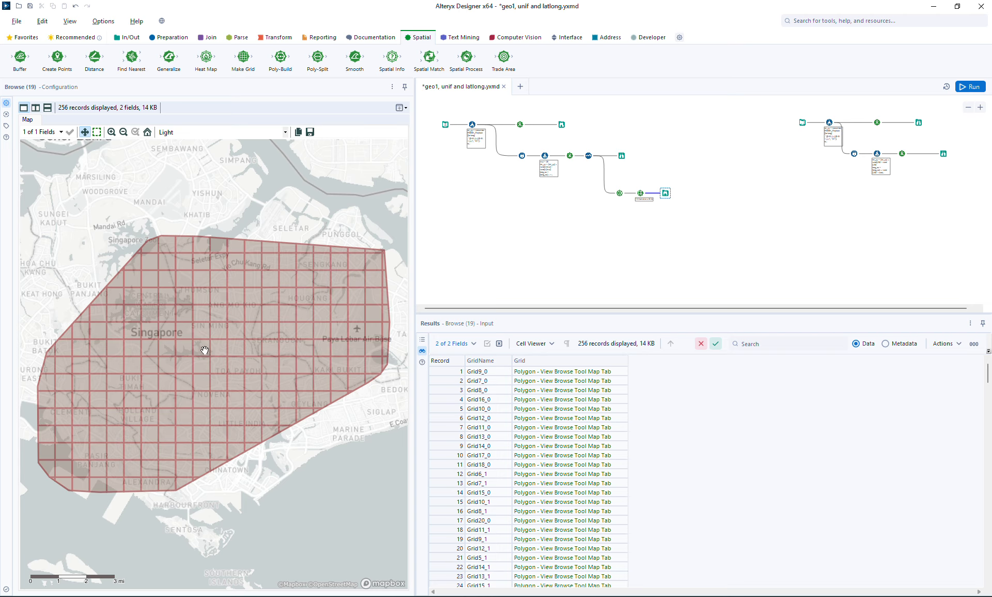
click(622, 155)
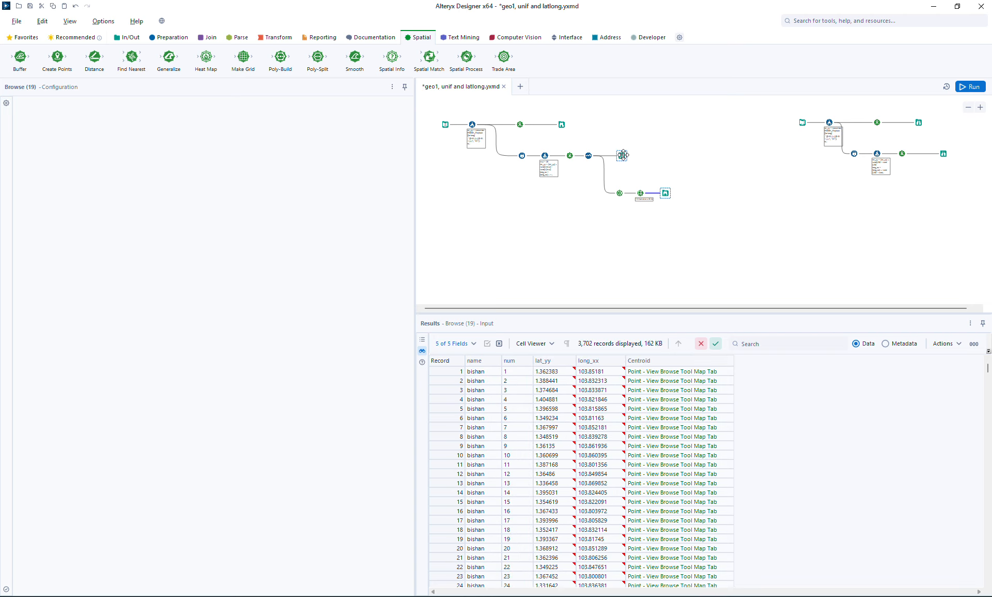
click(668, 192)
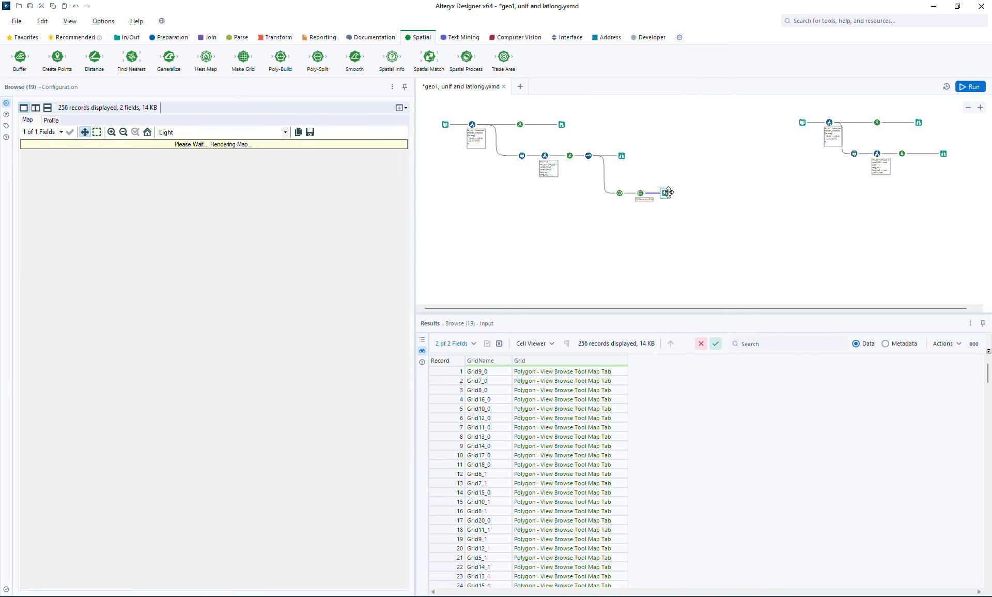
Insert a Spatial Match tool before the generated points' Browse tool and connect the Make Grid output as its universe input
click(658, 155)
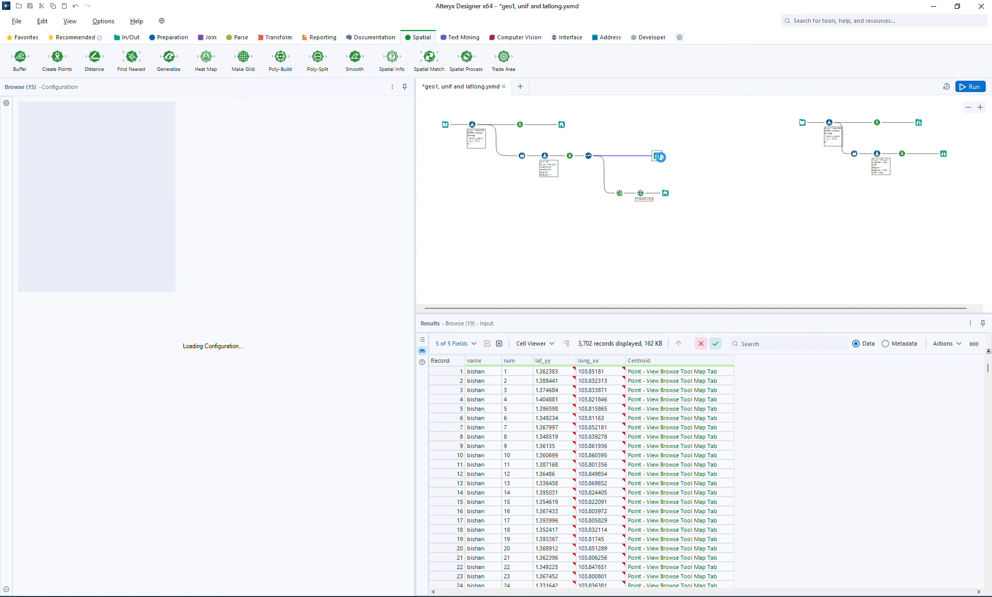
drag(658, 156, 725, 155)
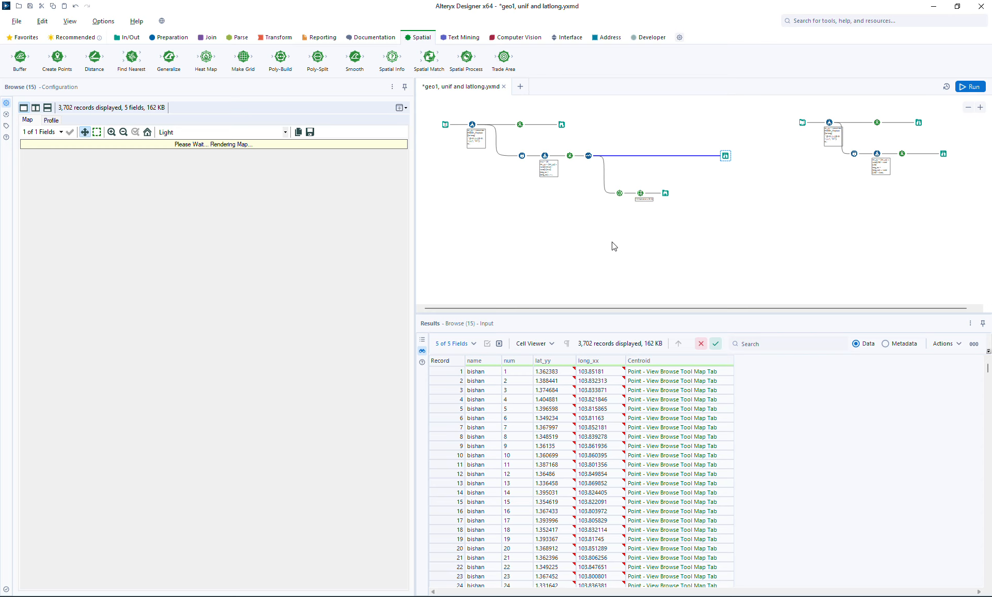
click(621, 195)
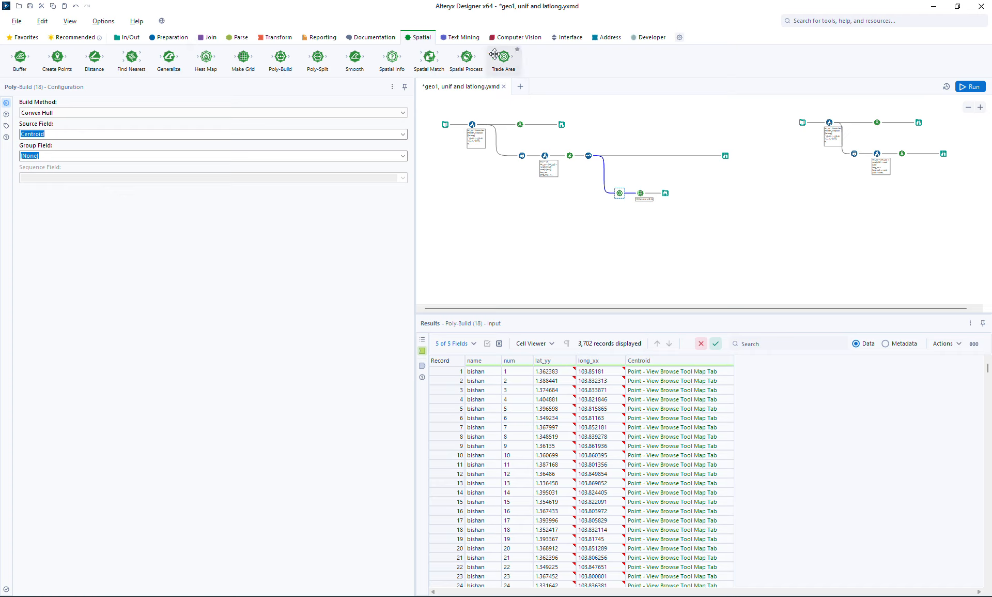
drag(426, 61, 673, 157)
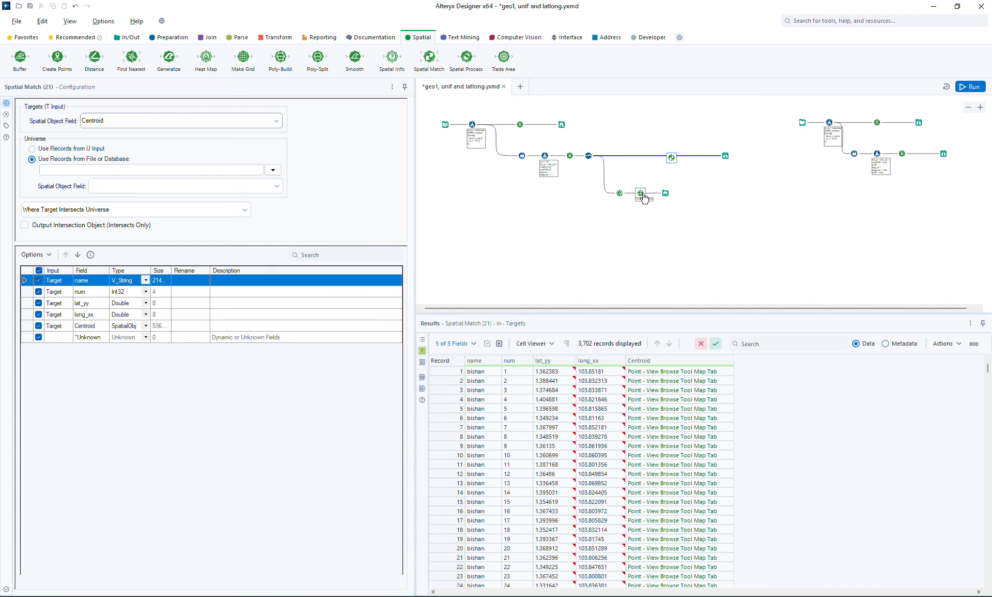
drag(646, 193, 671, 159)
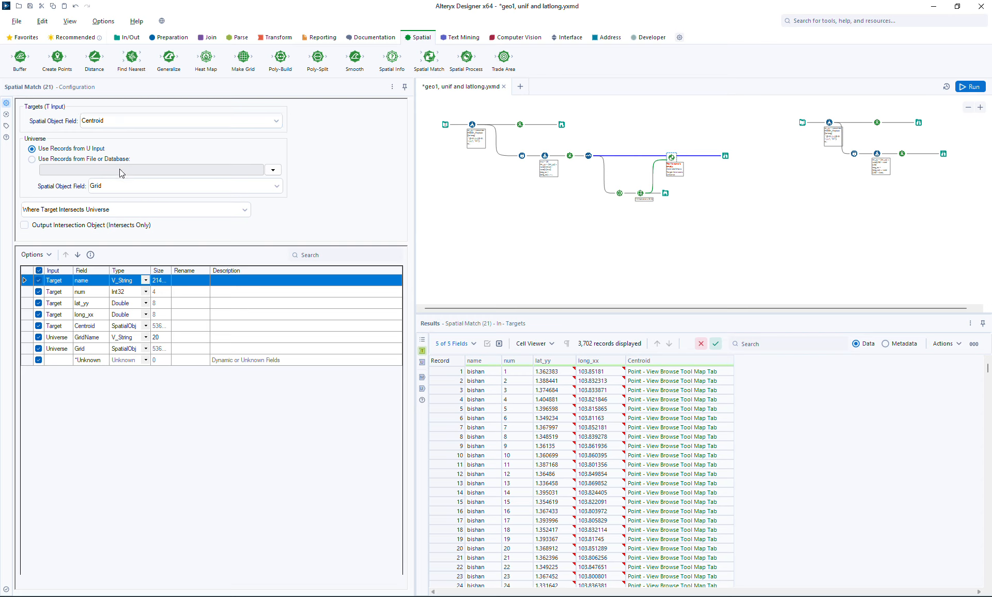
Set the Spatial Match condition to Where Target Within Universe
click(152, 209)
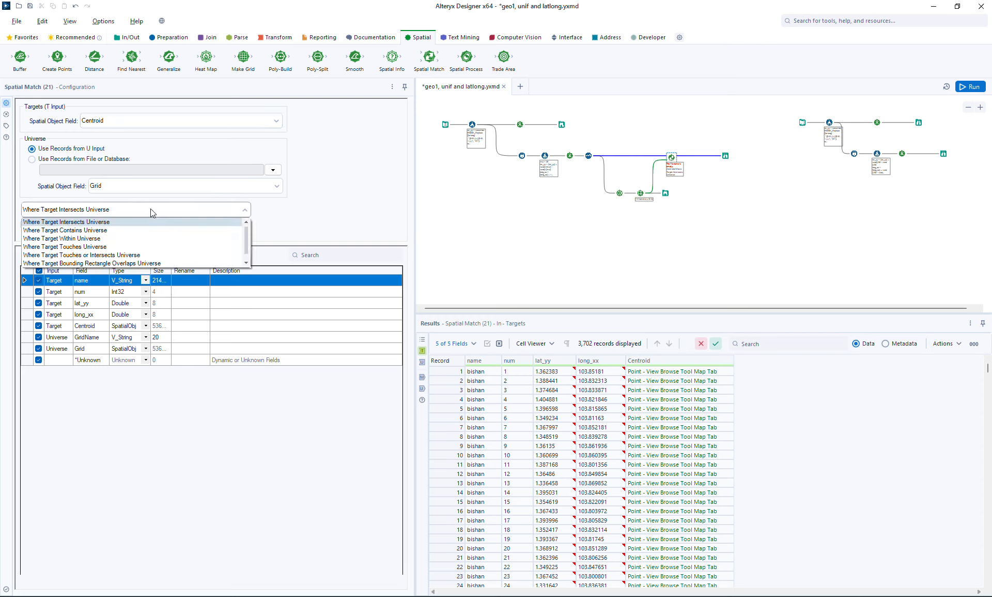
click(97, 238)
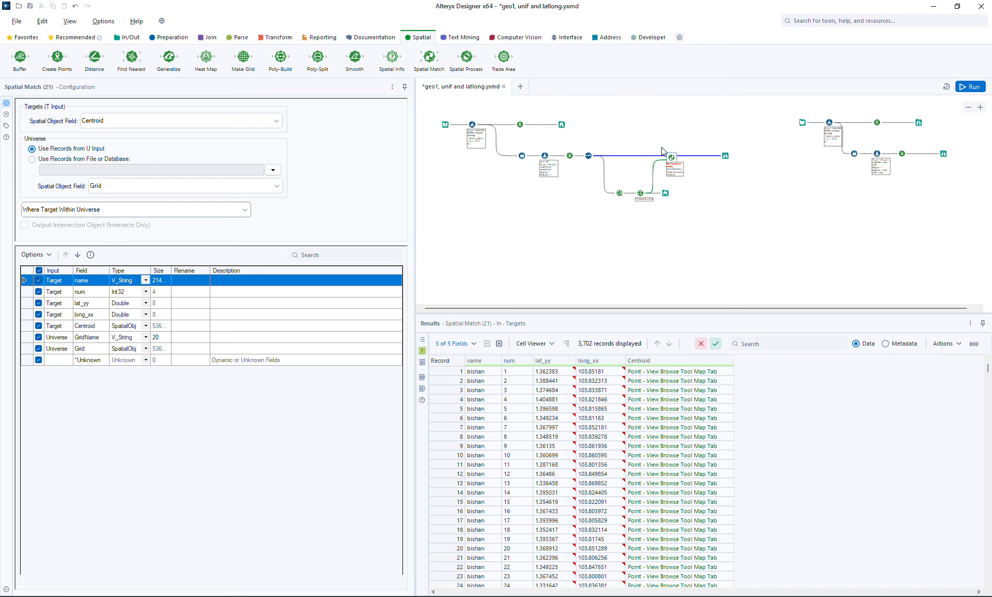
scroll(687, 156, up, 5)
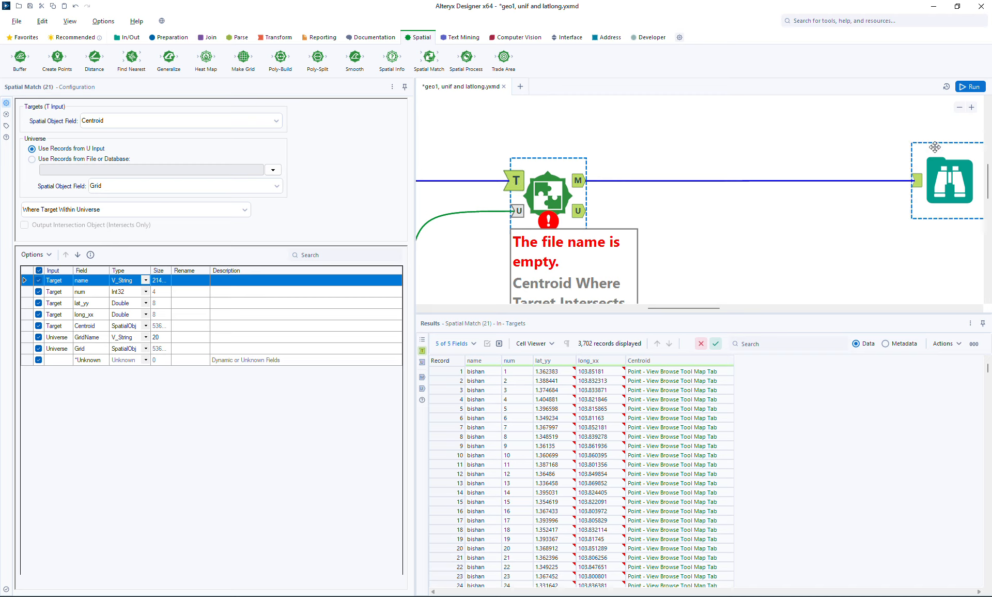
click(960, 108)
click(960, 108)
click(960, 107)
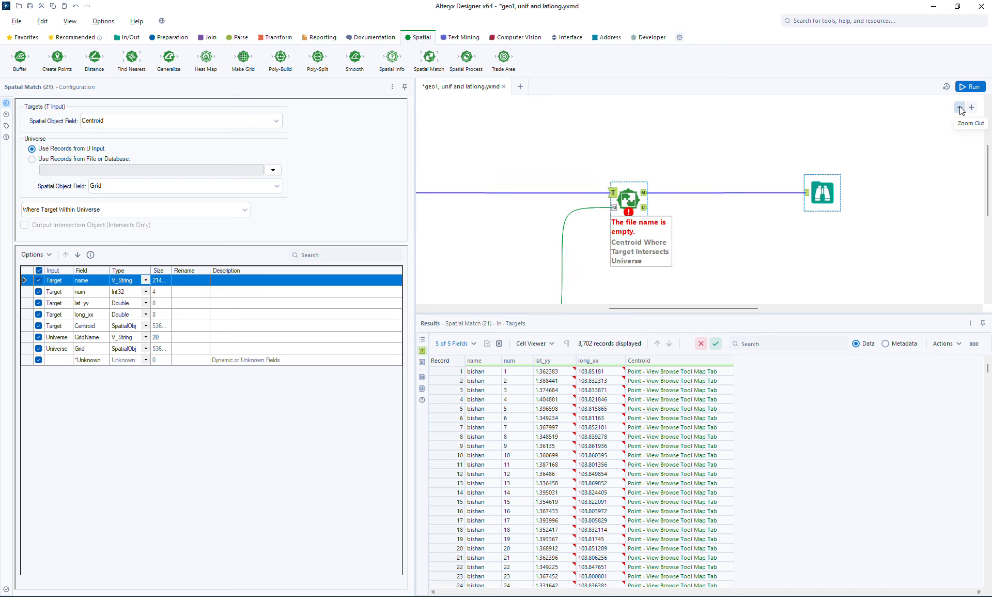
click(961, 108)
click(960, 108)
click(961, 108)
click(960, 108)
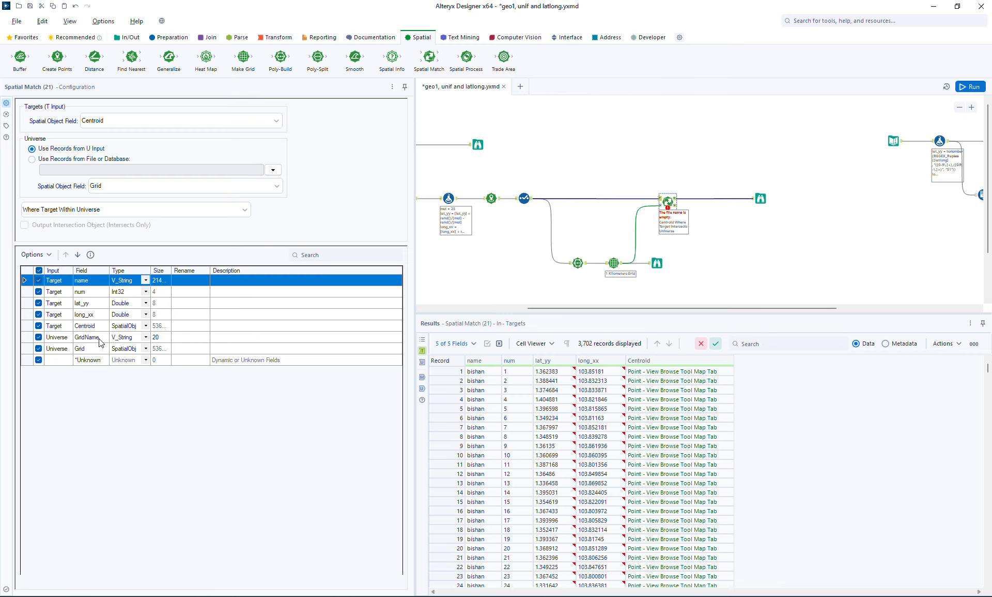
Exclude the Centroid field from the Spatial Match output, then run the workflow and view the matched grid cells
click(38, 325)
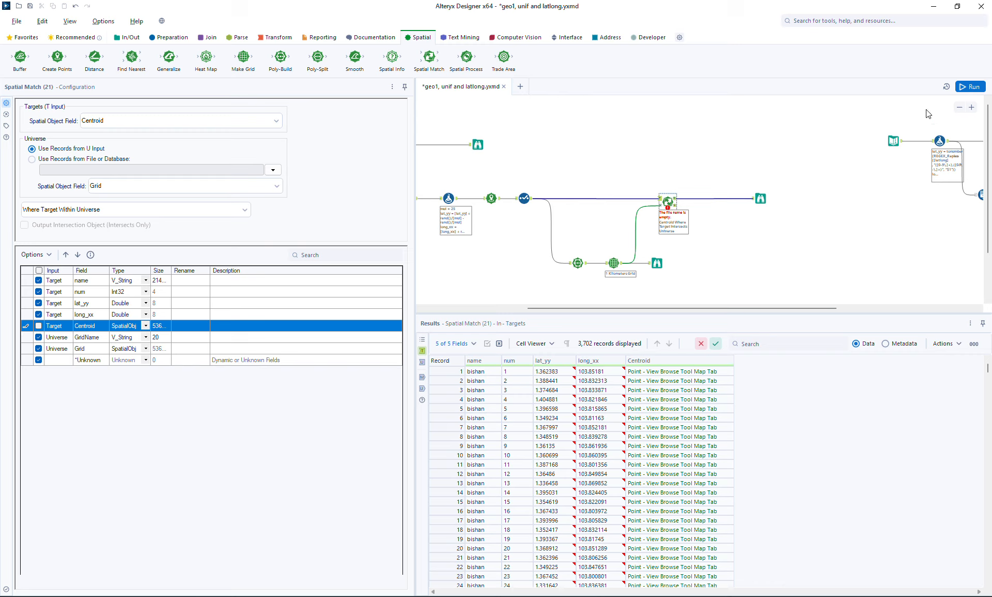
click(966, 87)
click(757, 195)
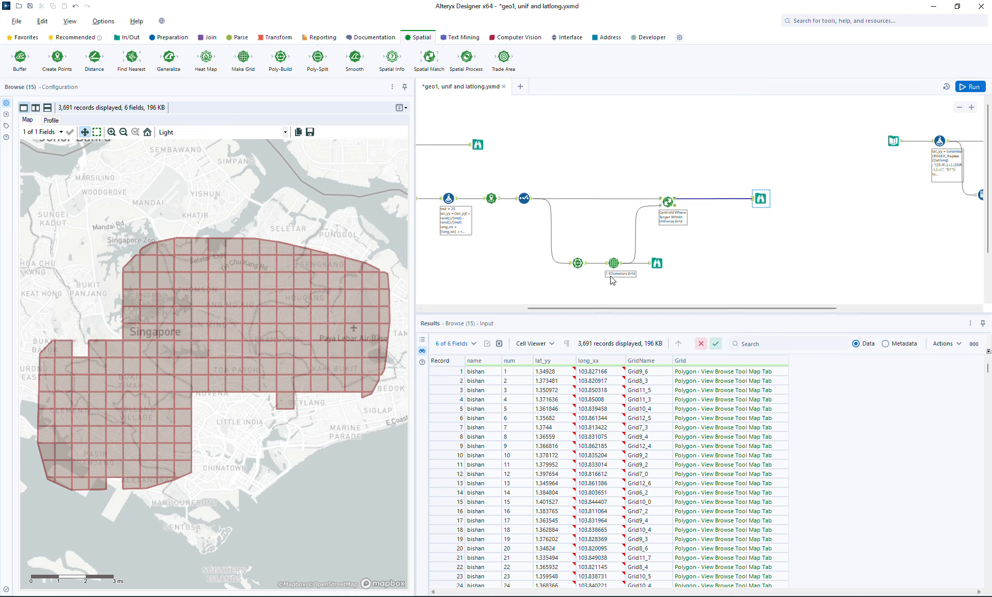
Insert a Summarize tool between Spatial Match and its Browse tool, grouping by GridName
click(274, 39)
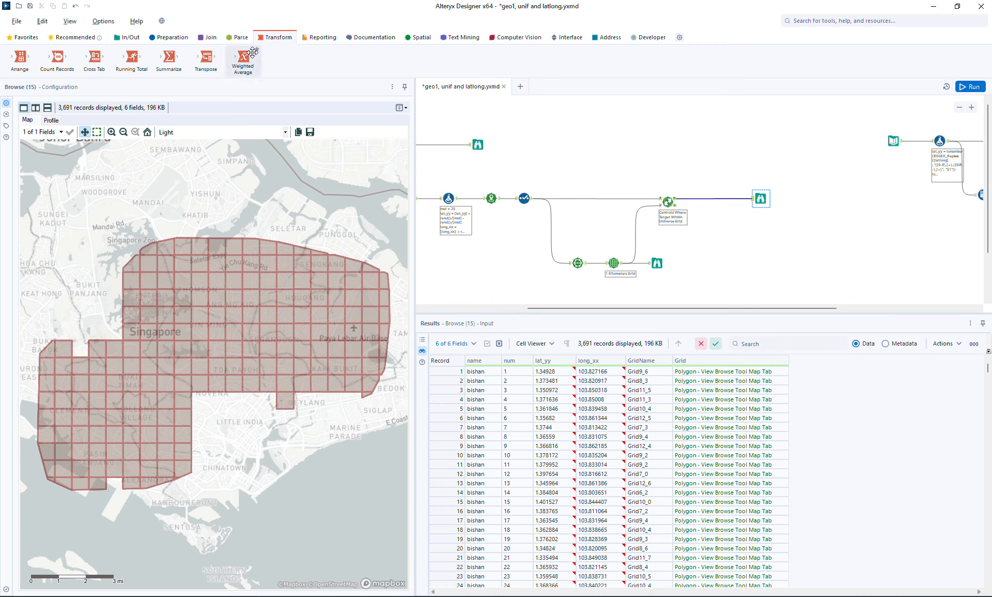
drag(169, 57, 708, 201)
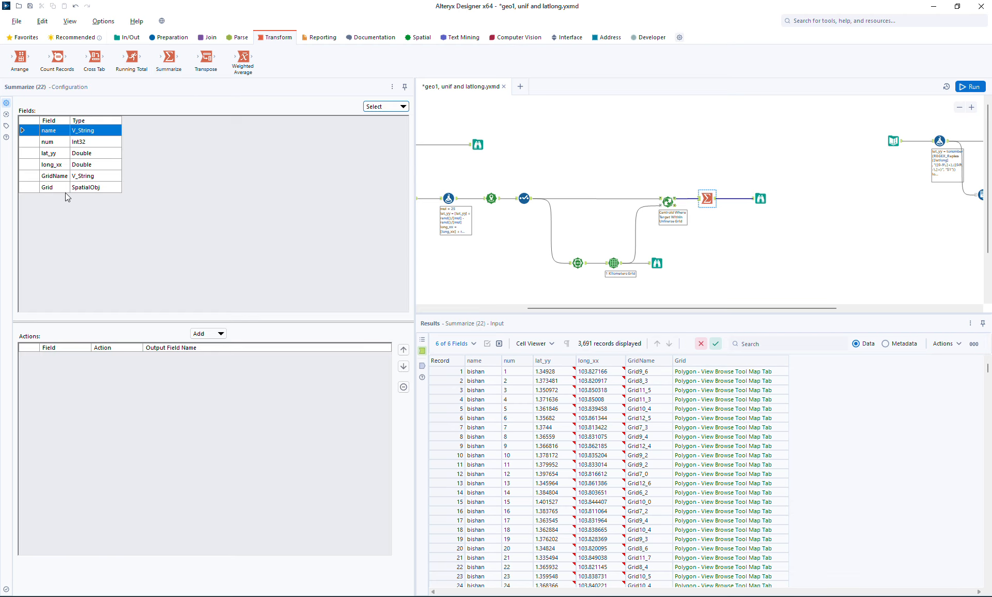
click(53, 177)
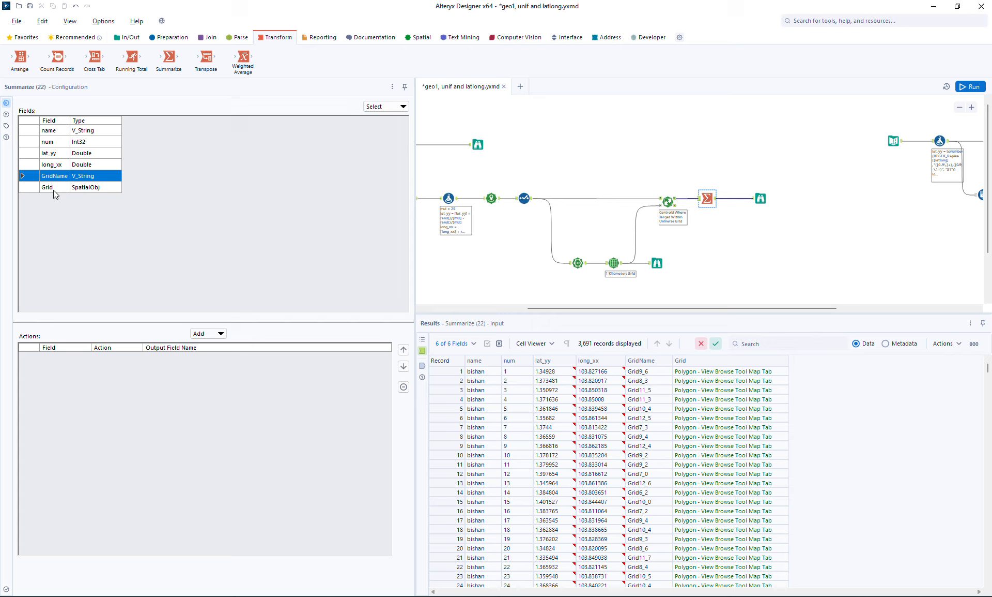
click(202, 334)
click(216, 346)
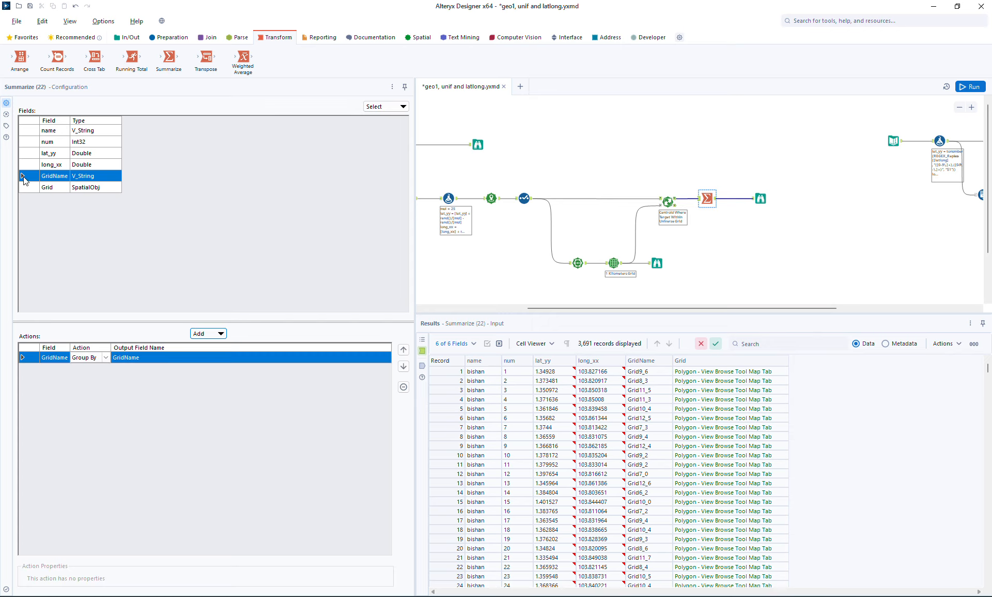
Add a First action for Grid with output name box in Summarize, and rename the GridName output to name
click(49, 189)
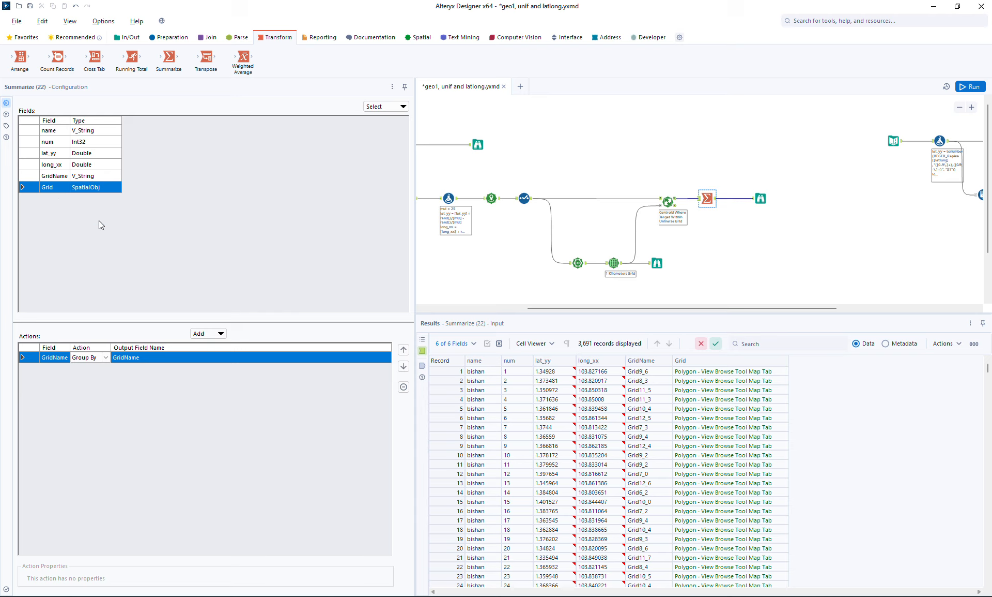
click(216, 336)
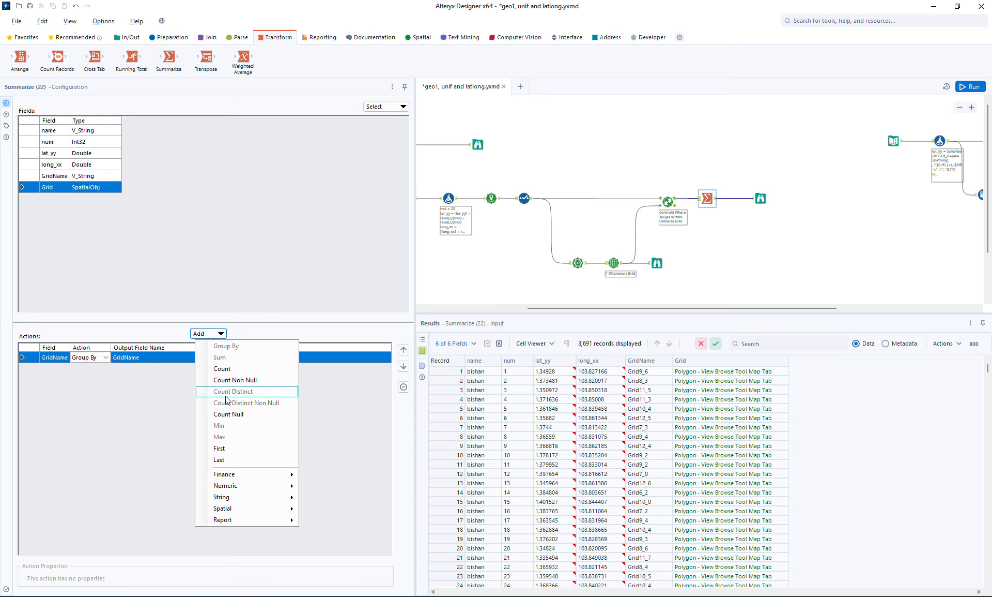
click(231, 448)
click(175, 366)
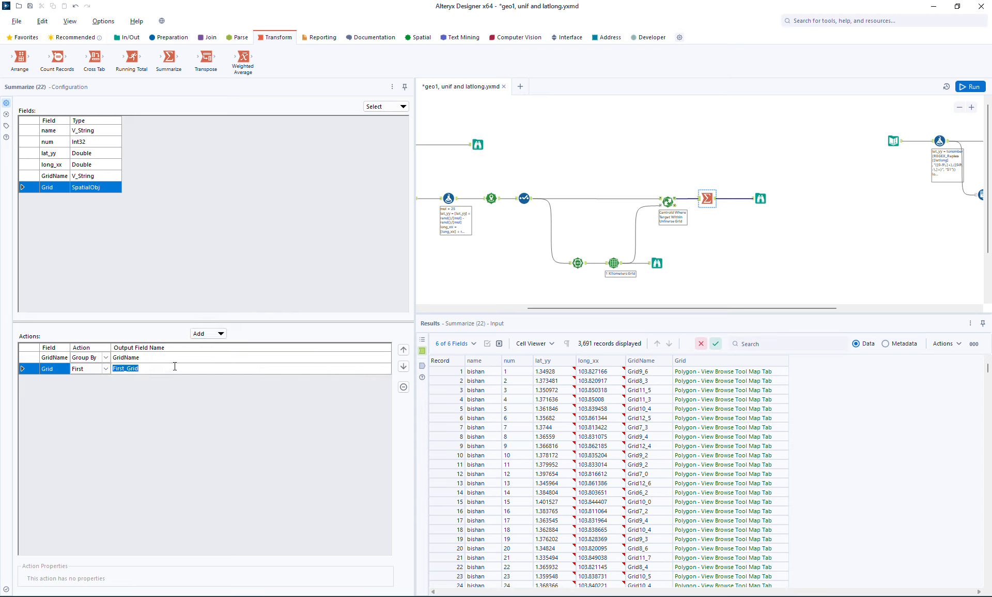
text(sh)
key(Up)
text(name)
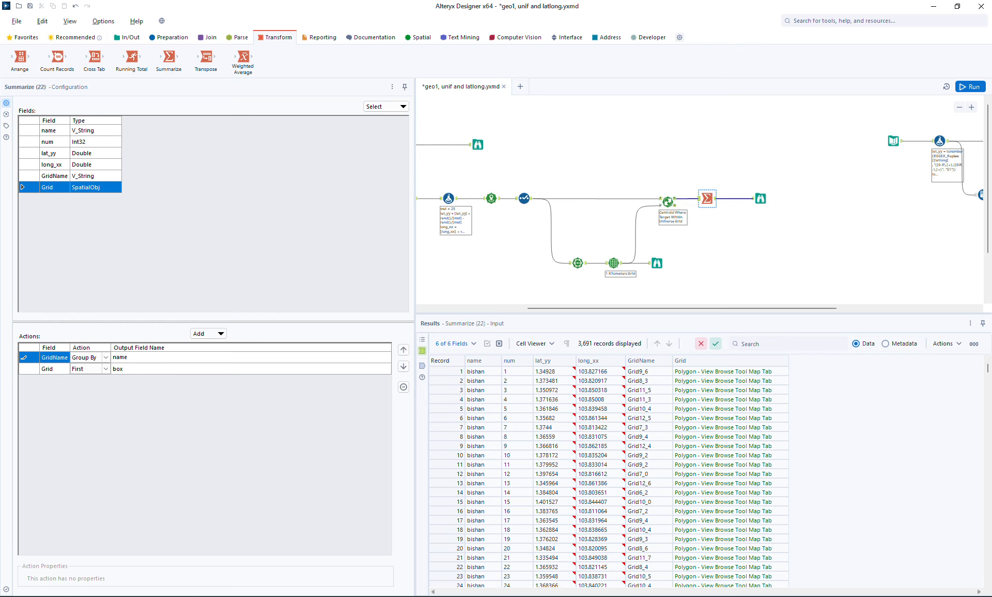
Add a Count action on the name field in Summarize and name its output cp
click(57, 133)
click(196, 336)
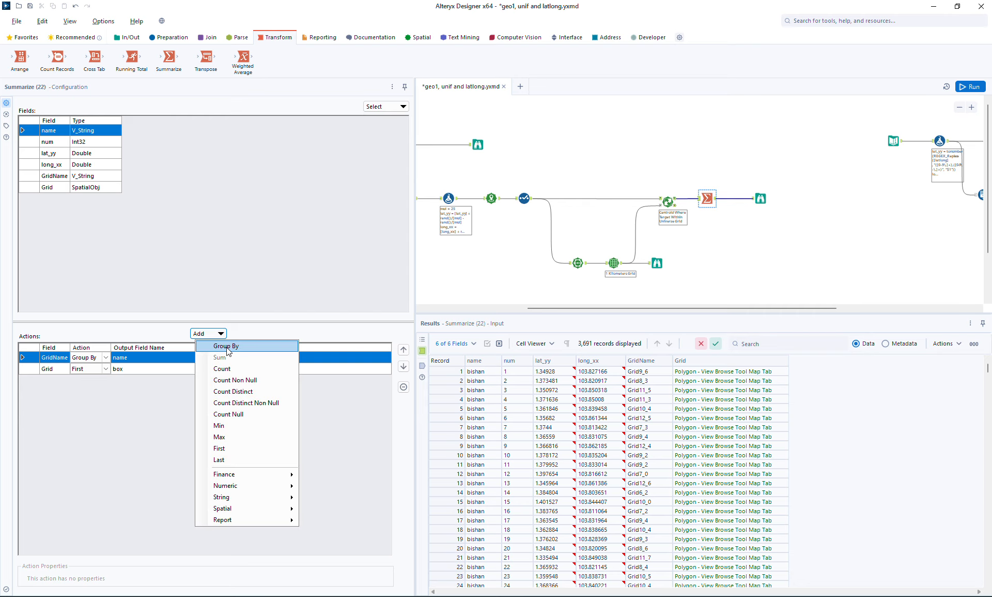
click(221, 369)
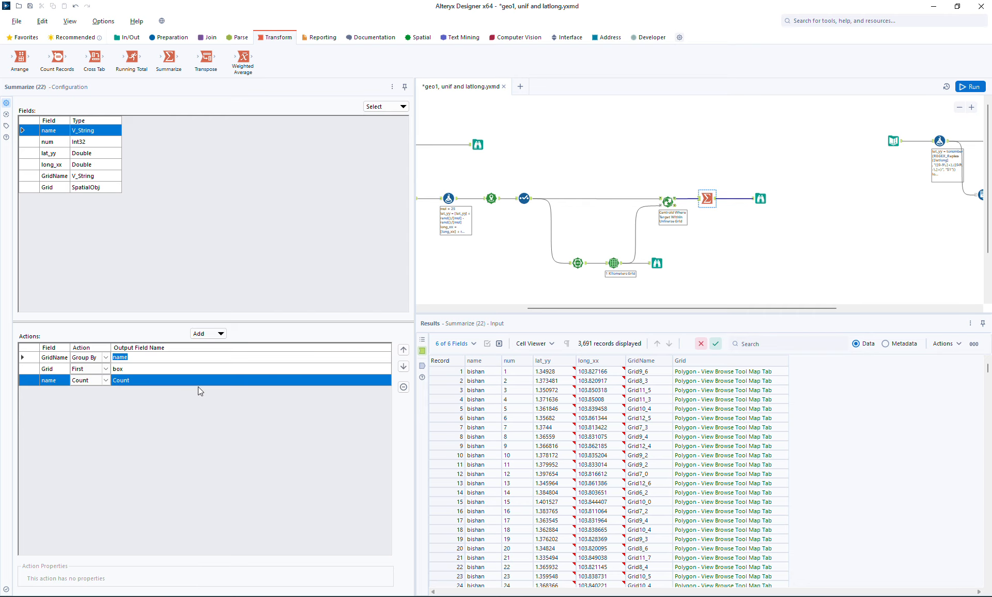
click(200, 379)
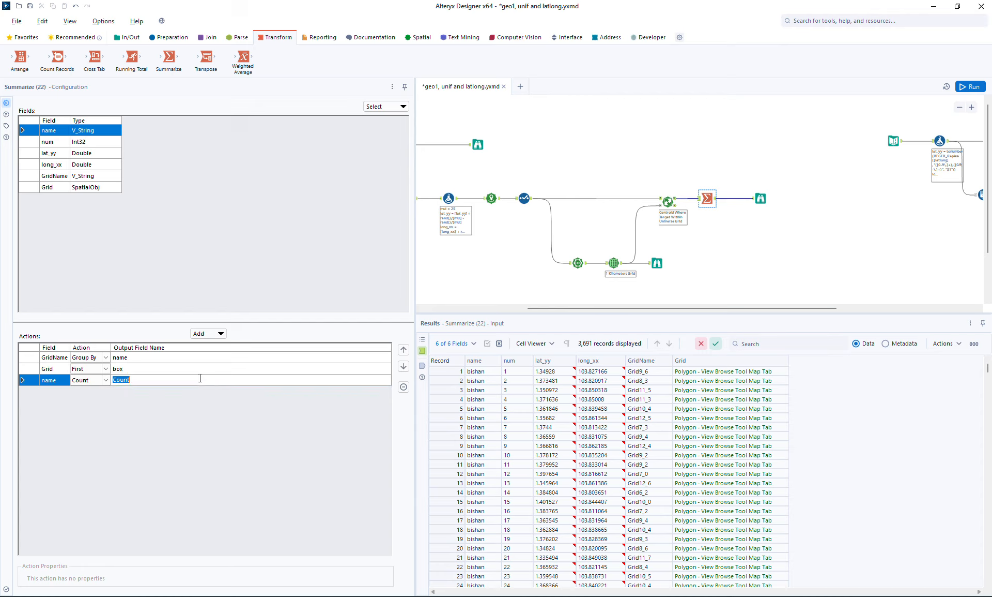
text(cp)
Run the workflow and compare the summarized cells, including Grid3_6 and Grid17_5, with the full grid from the convex hull
click(971, 87)
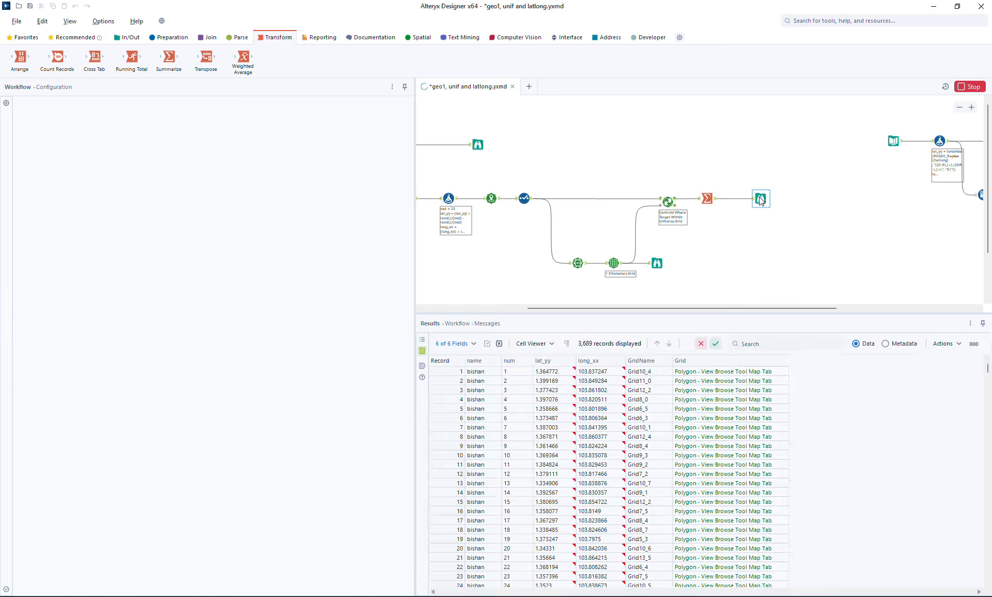
click(760, 197)
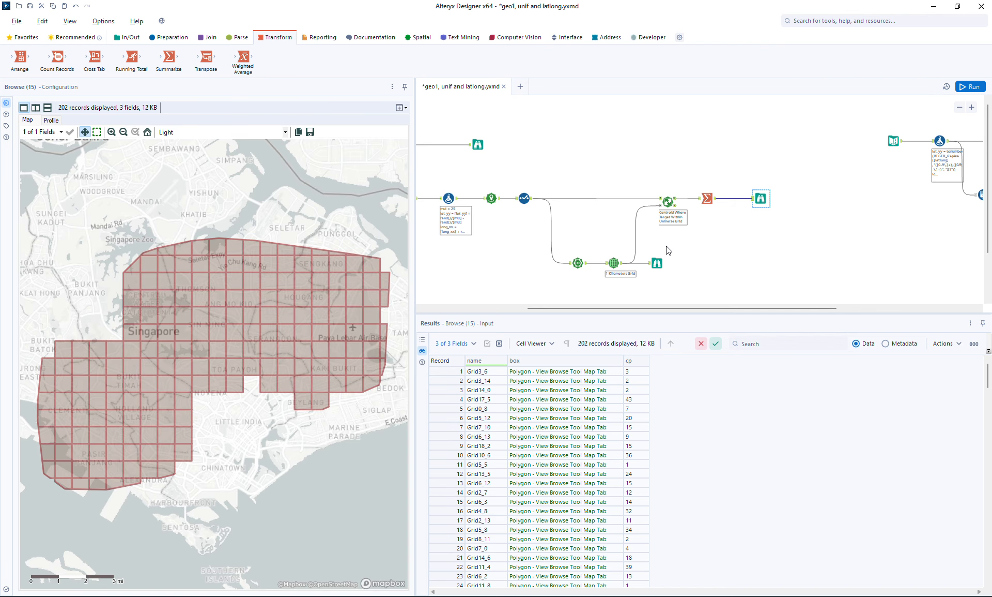
click(597, 373)
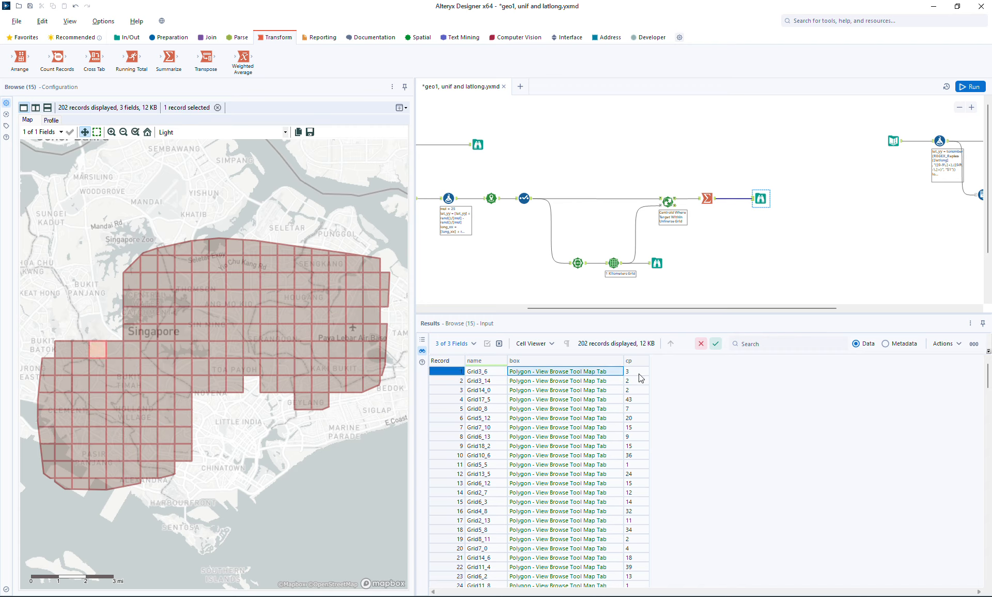
click(589, 401)
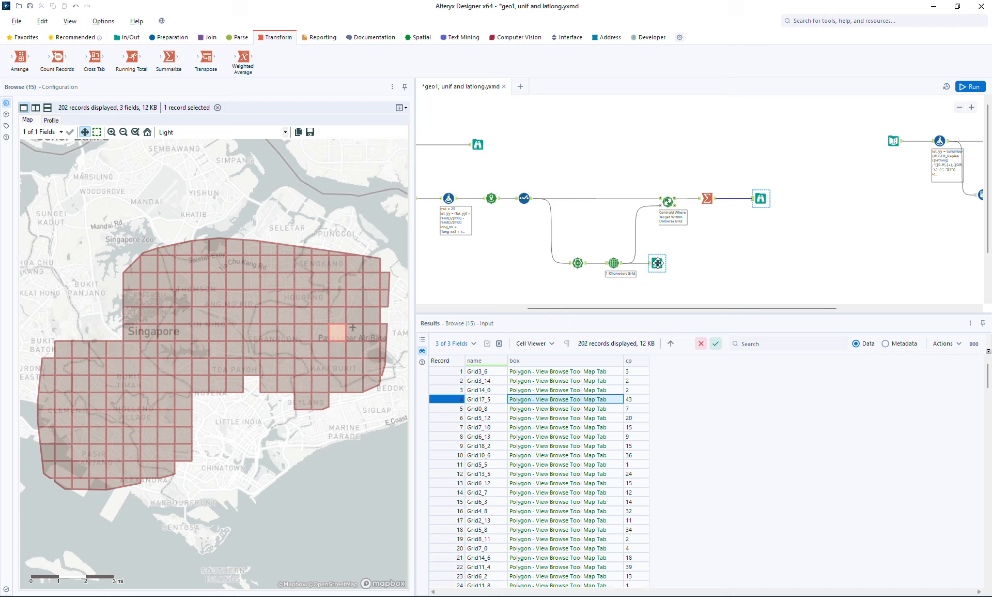
click(578, 263)
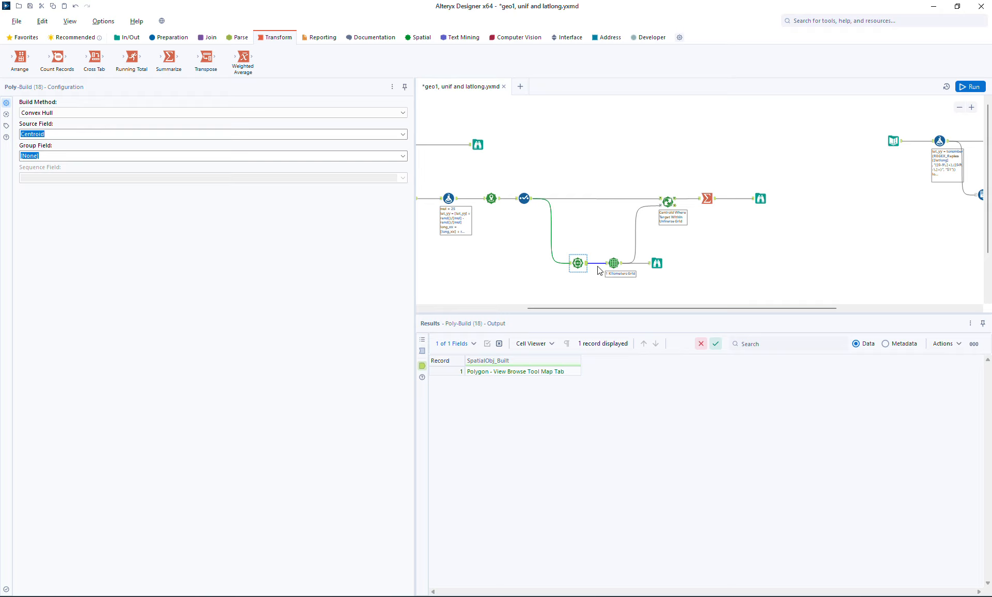
click(657, 264)
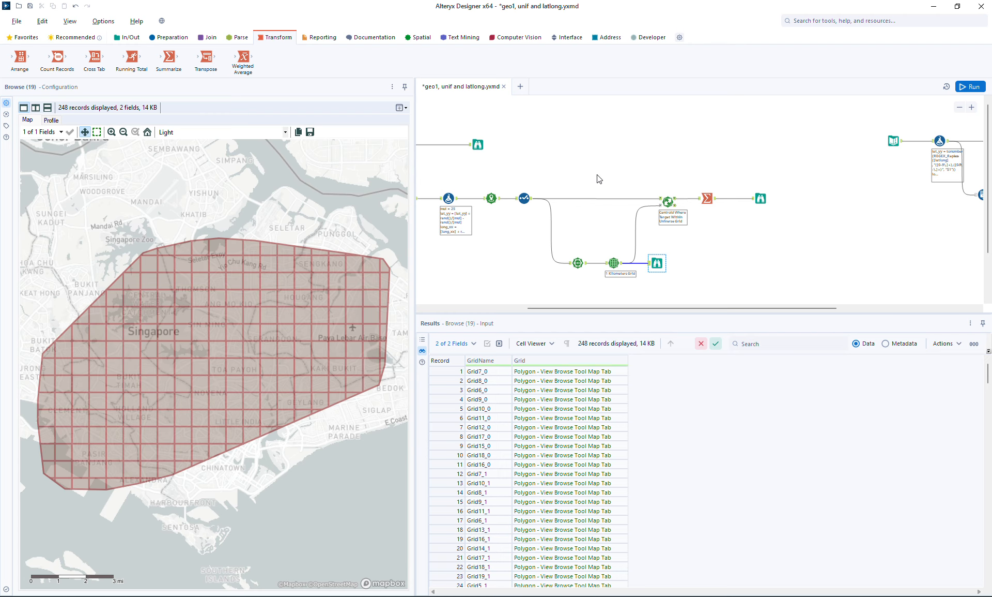
Shift the Make Grid branch and downstream tools along, then insert a Buffer tool between Poly-Build and Make Grid
drag(598, 179, 814, 285)
drag(657, 263, 679, 265)
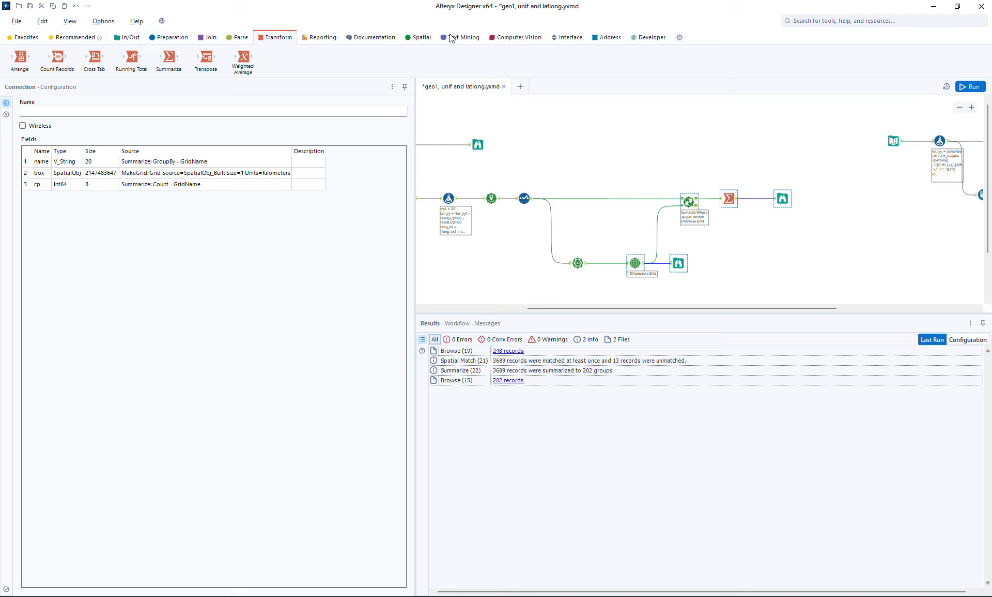
click(425, 38)
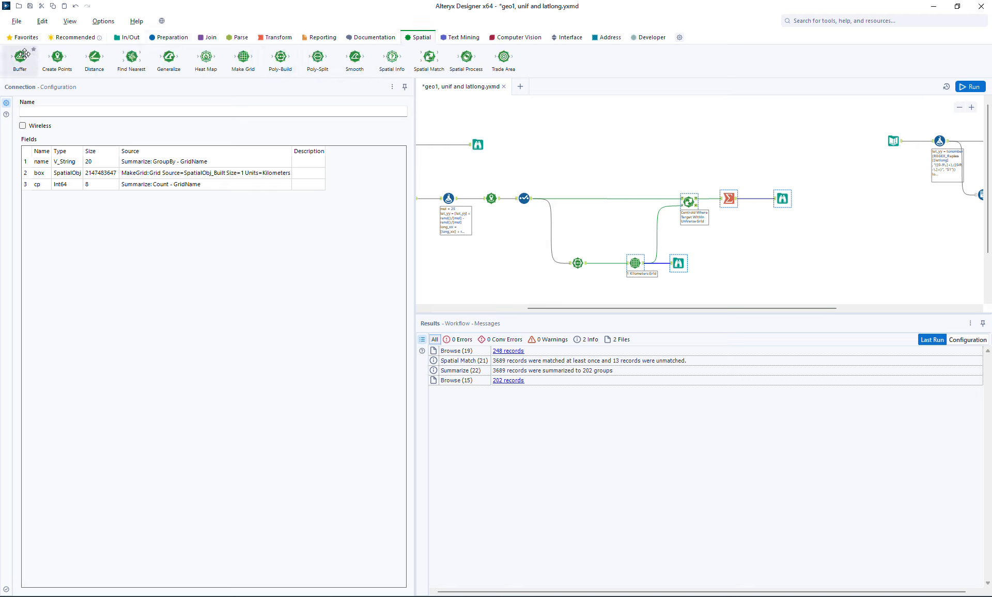
drag(20, 56, 604, 263)
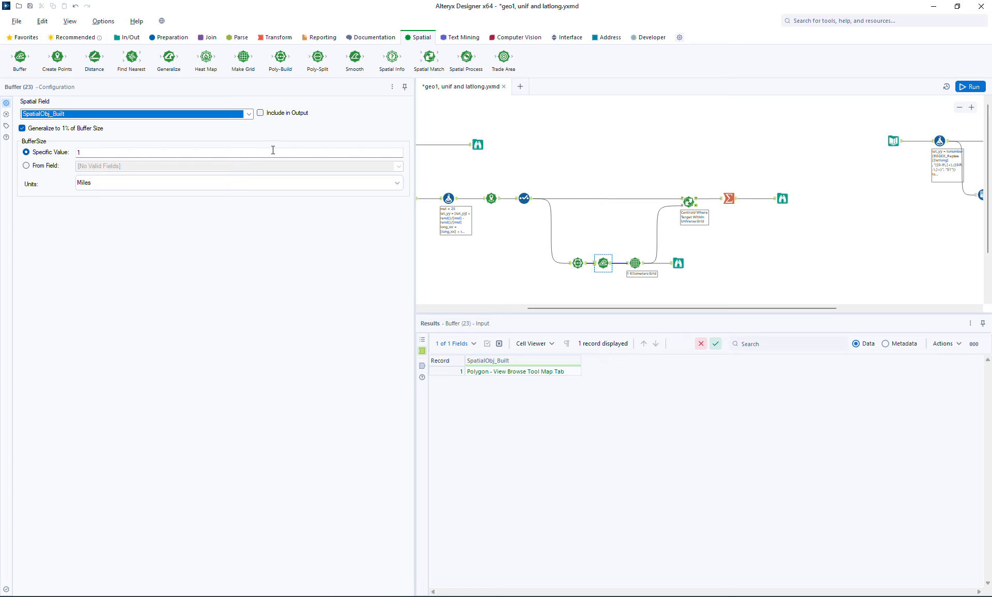
Set the Buffer size to a specific value of 2 kilometers
click(192, 153)
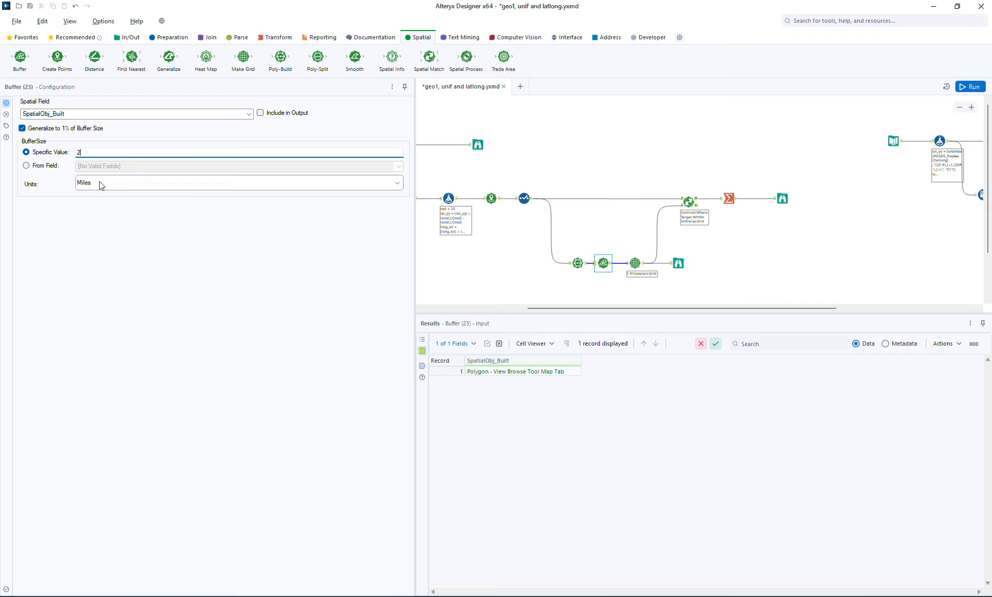
click(101, 183)
click(94, 204)
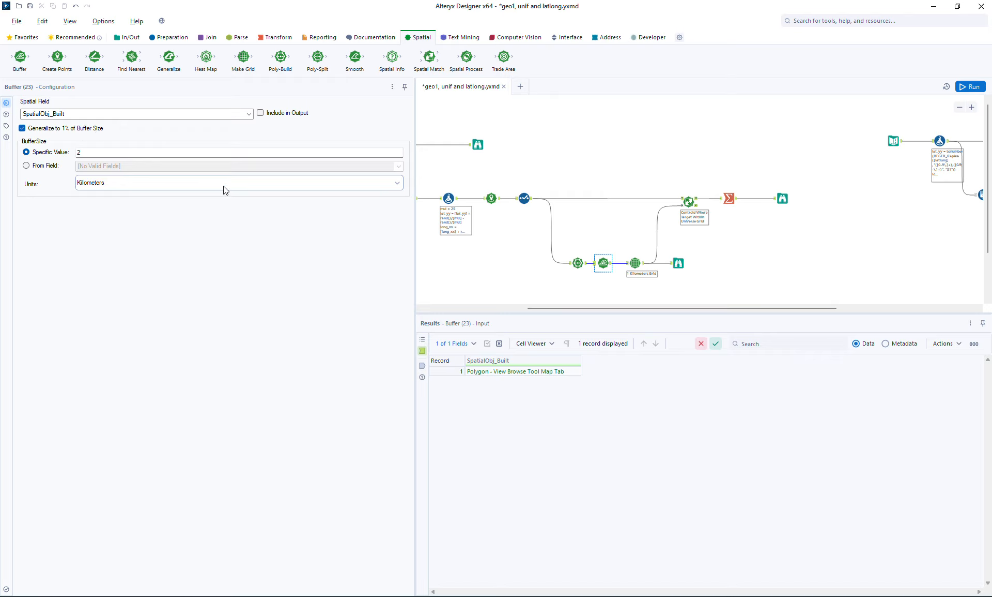
Run the workflow and check the Buffer and Make Grid configurations for the spatial field in use
click(971, 86)
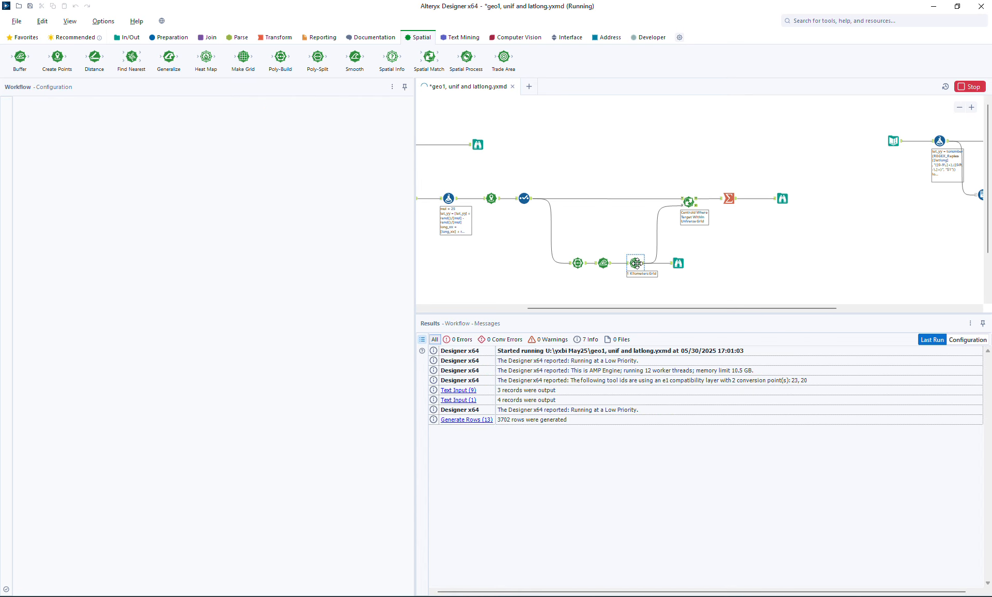
click(605, 263)
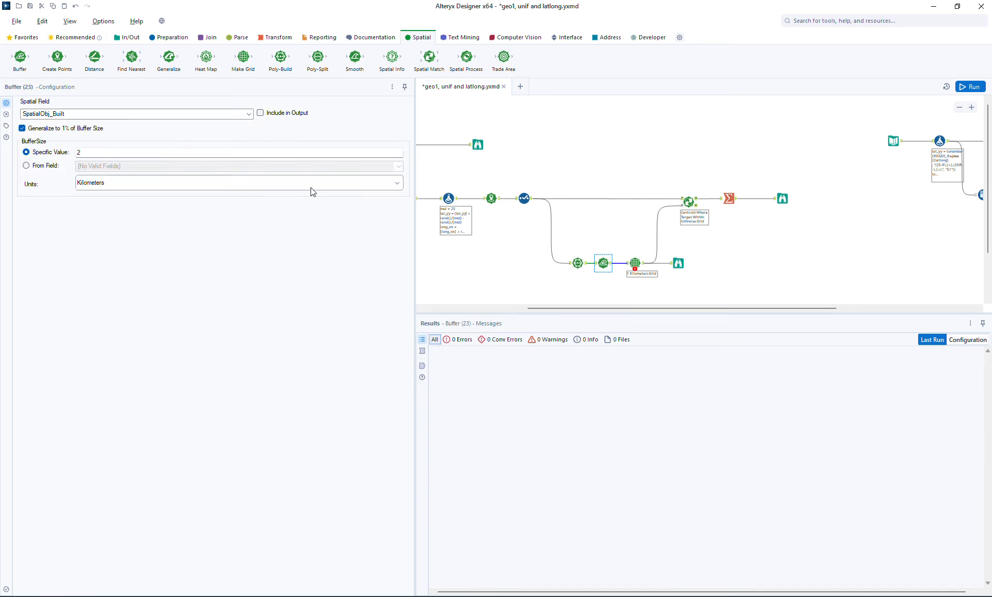
click(635, 263)
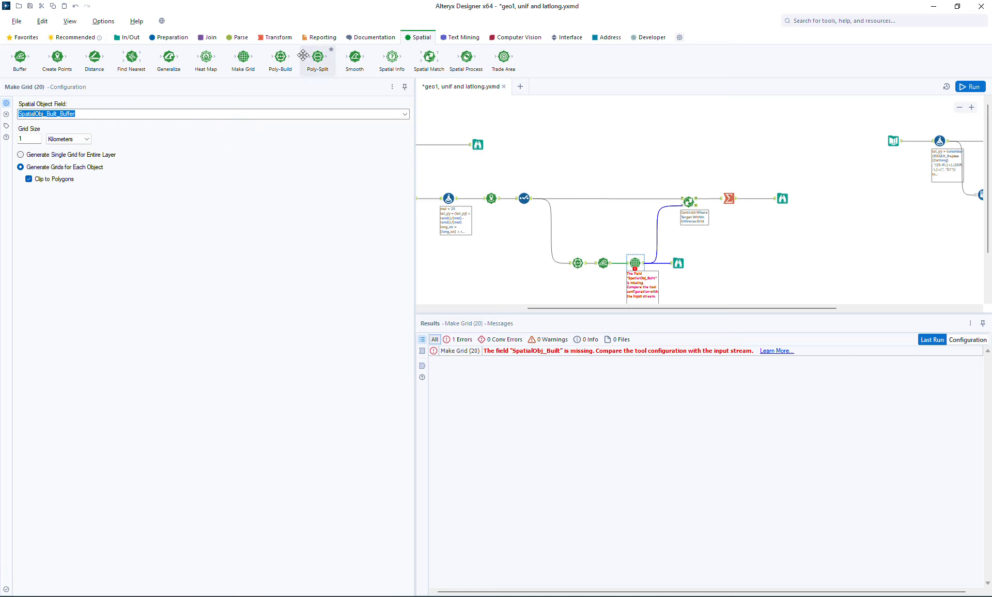
Insert a Select tool between Buffer and Make Grid and rename SpatialObj_Built_Buffer to shape
click(170, 37)
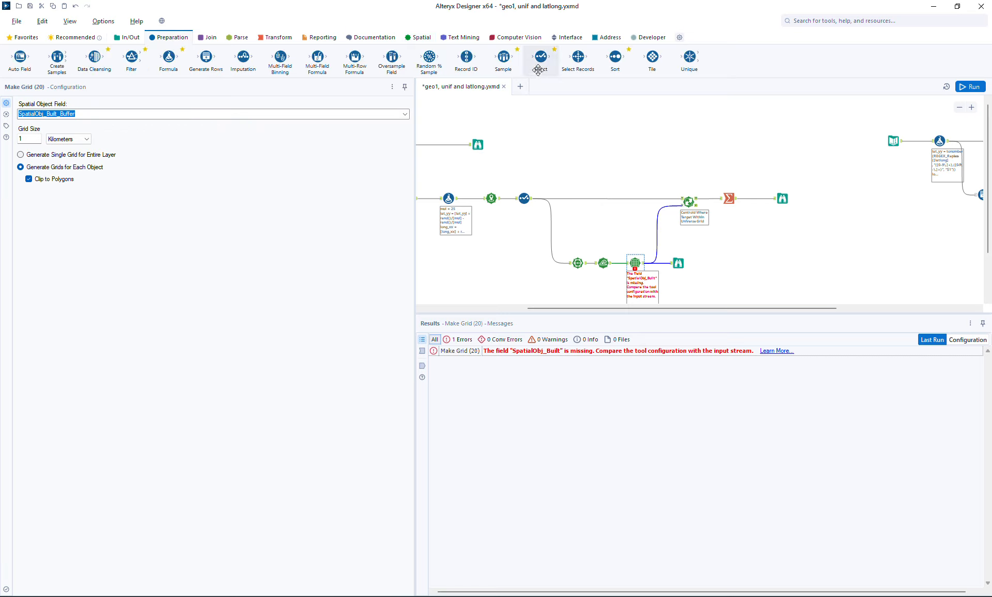
drag(540, 57, 618, 264)
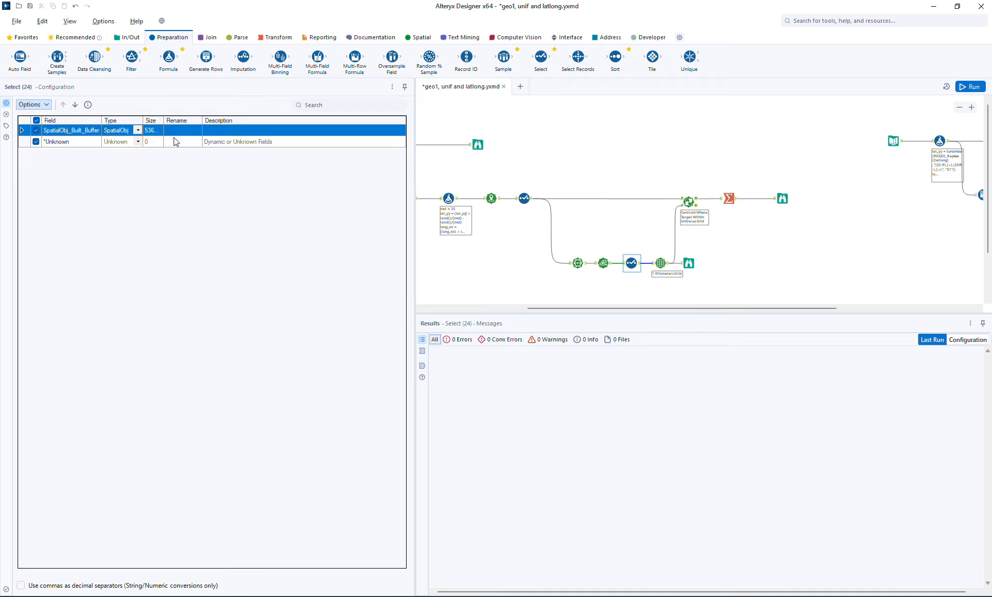
click(177, 130)
text(shape)
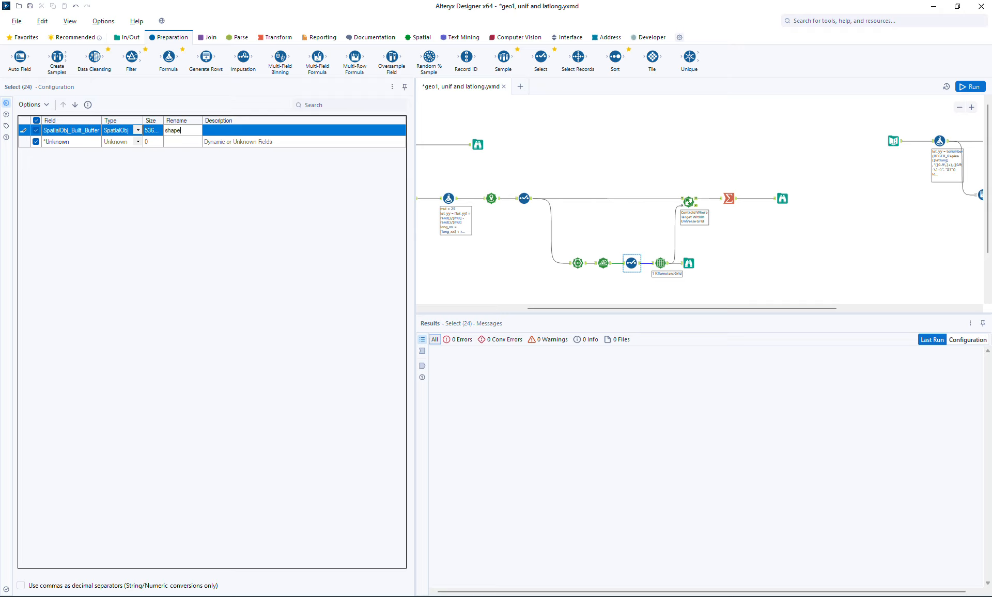
Use shape as Make Grid's spatial object field, then run the workflow and view the buffered grid on the map
click(660, 261)
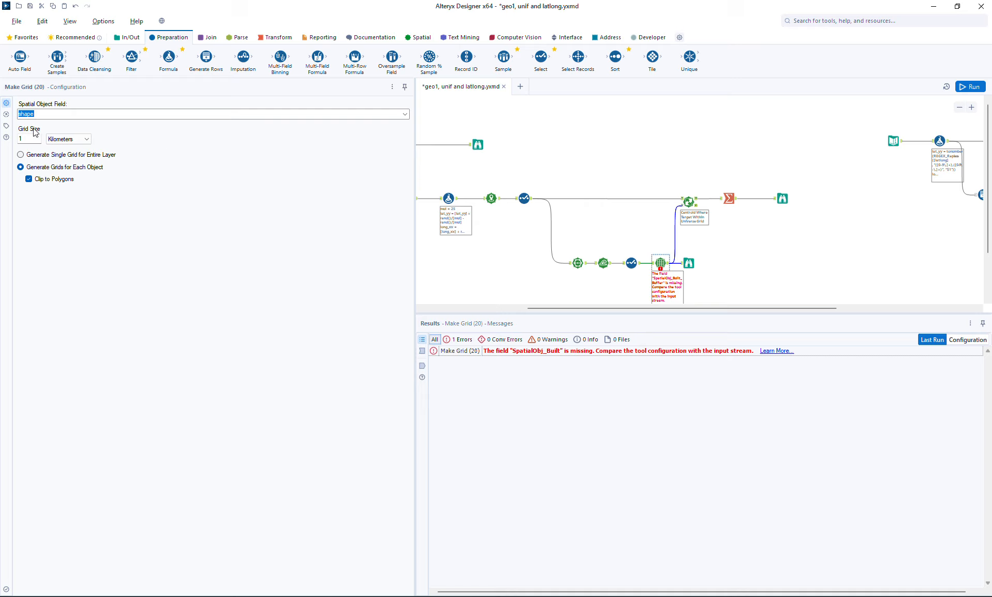
click(974, 87)
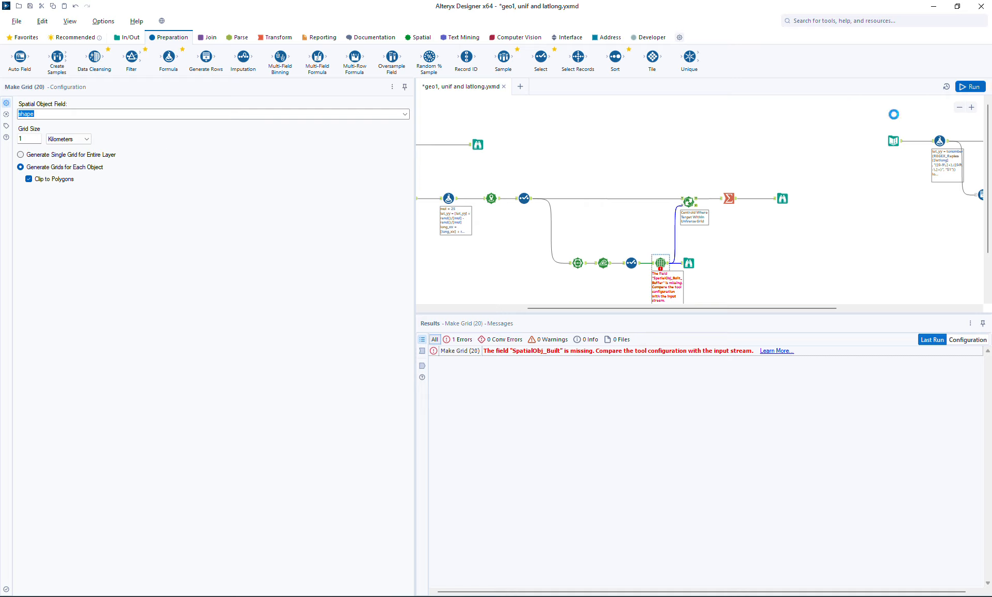
click(691, 265)
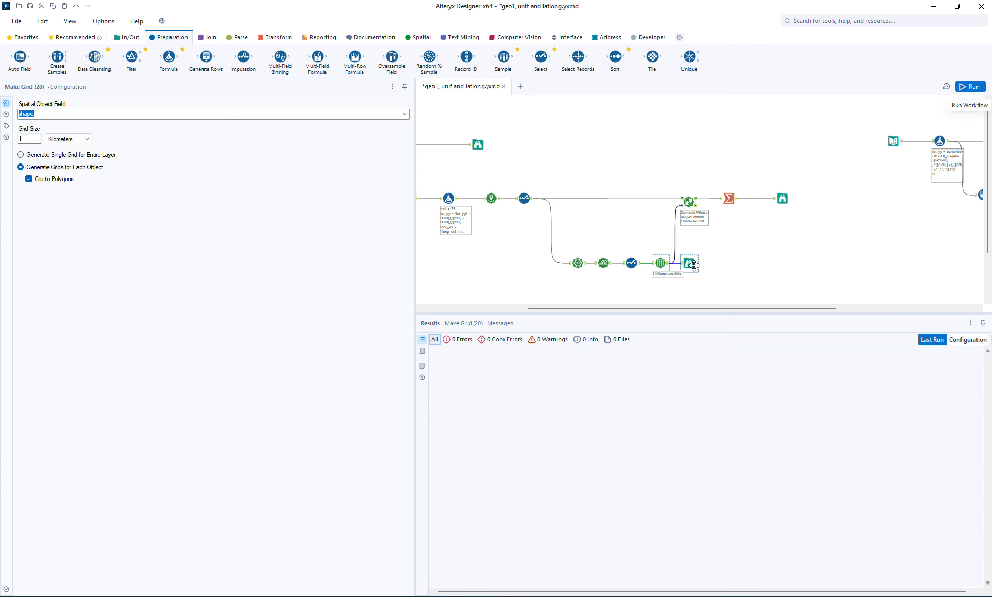
click(692, 264)
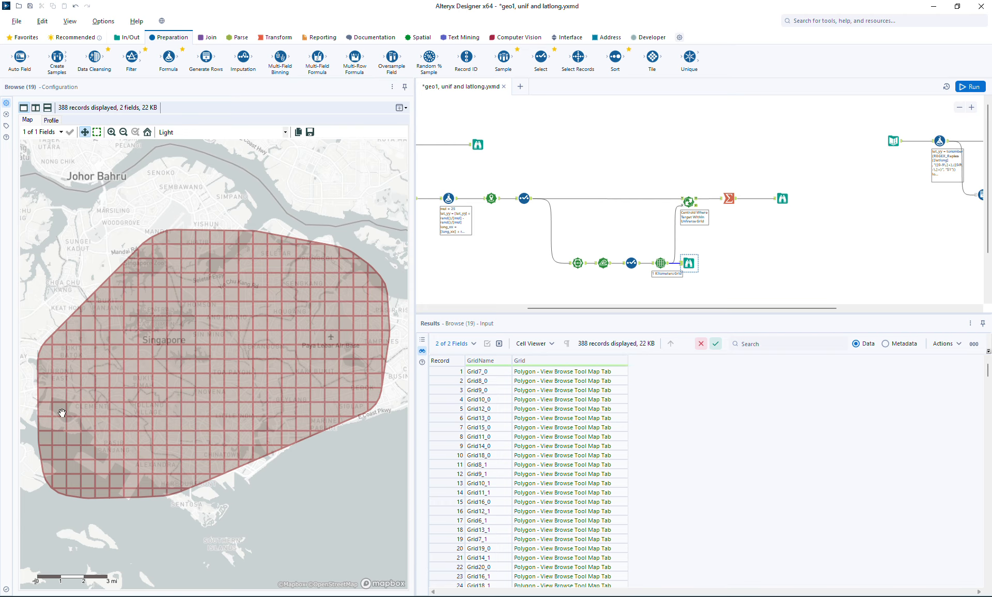
View the summarized grid cells on the map and check the unmatched output of Spatial Match
click(782, 201)
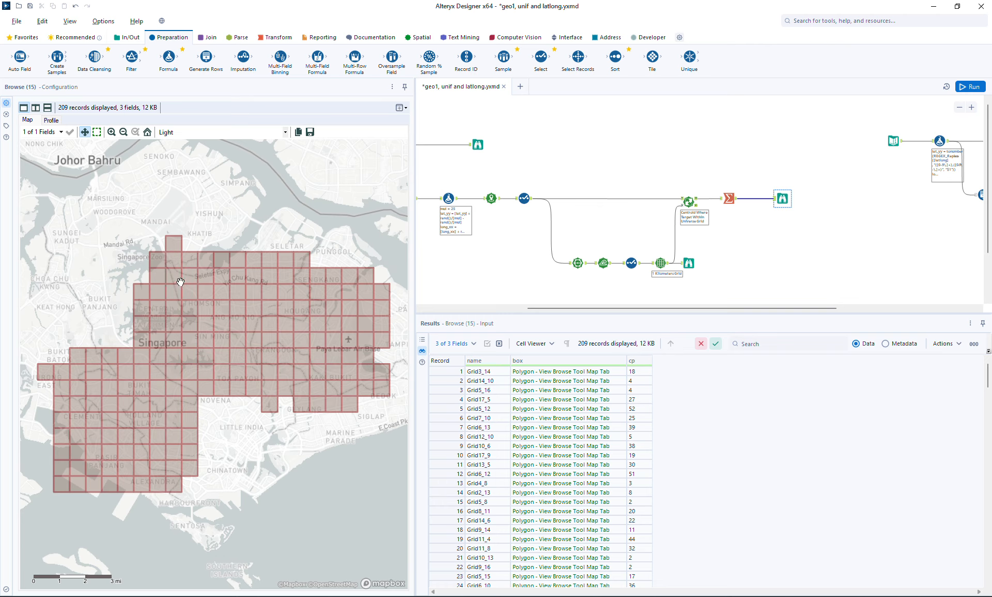
click(698, 207)
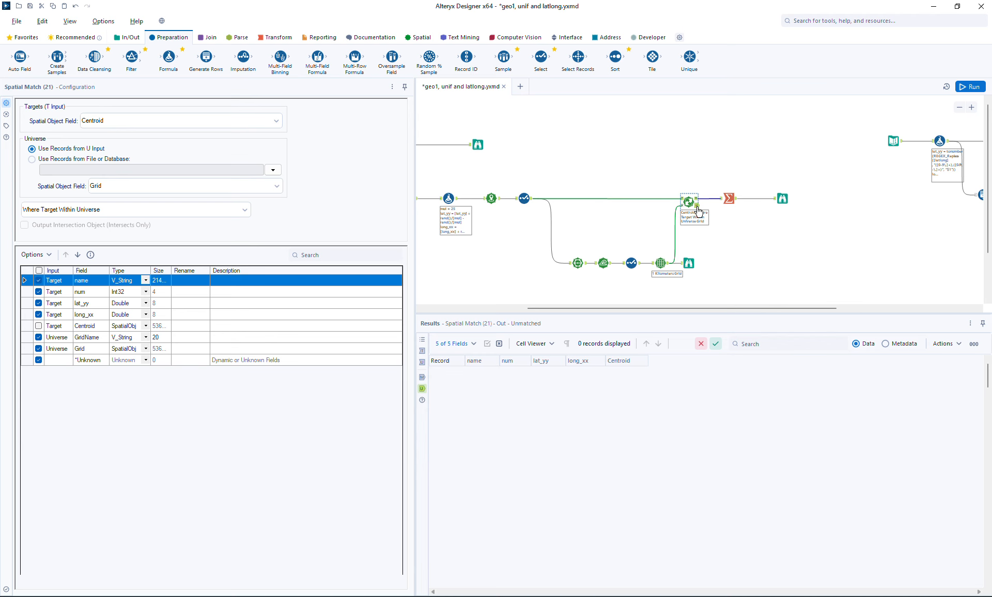
click(698, 206)
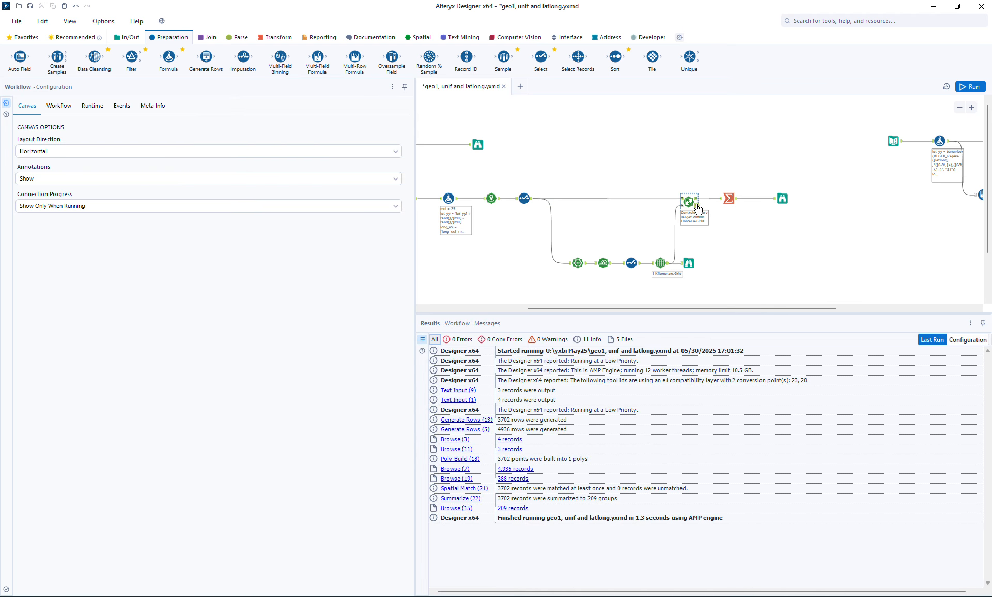
click(698, 207)
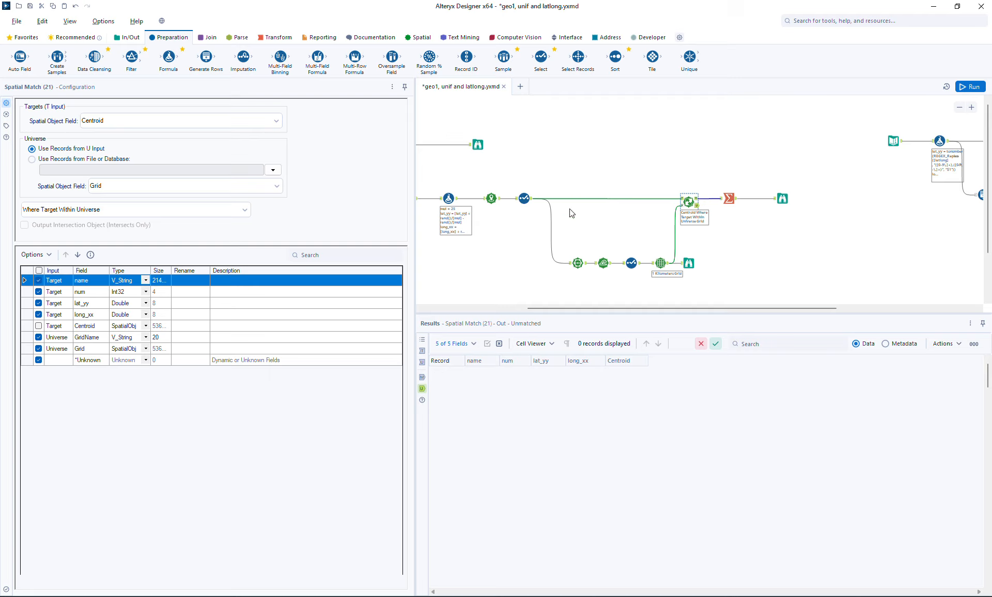
Attach a Browse tool to Spatial Match's unmatched output, then run the workflow and view that output
click(127, 38)
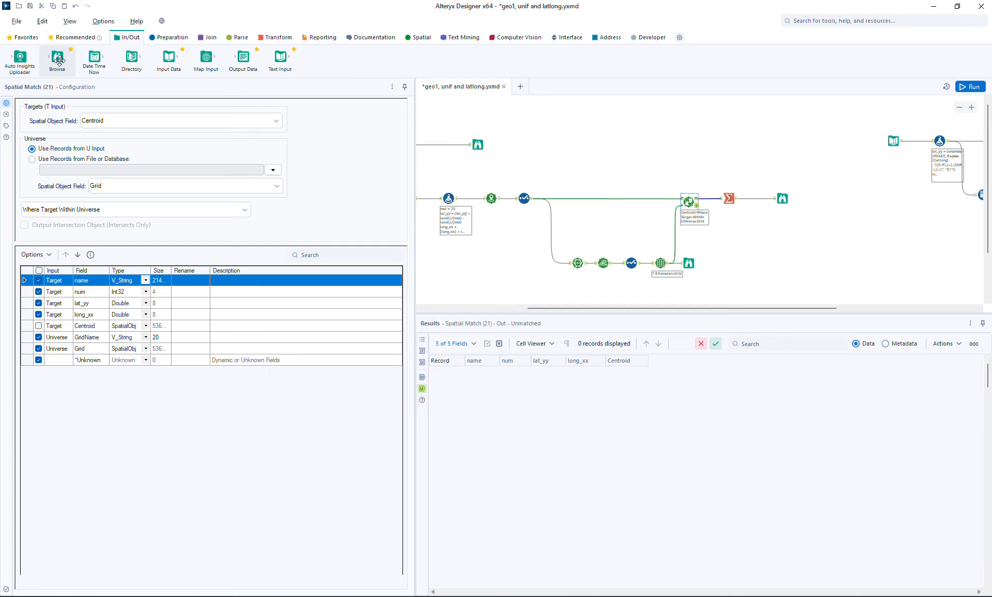
drag(60, 60, 732, 227)
key(ctrl+r)
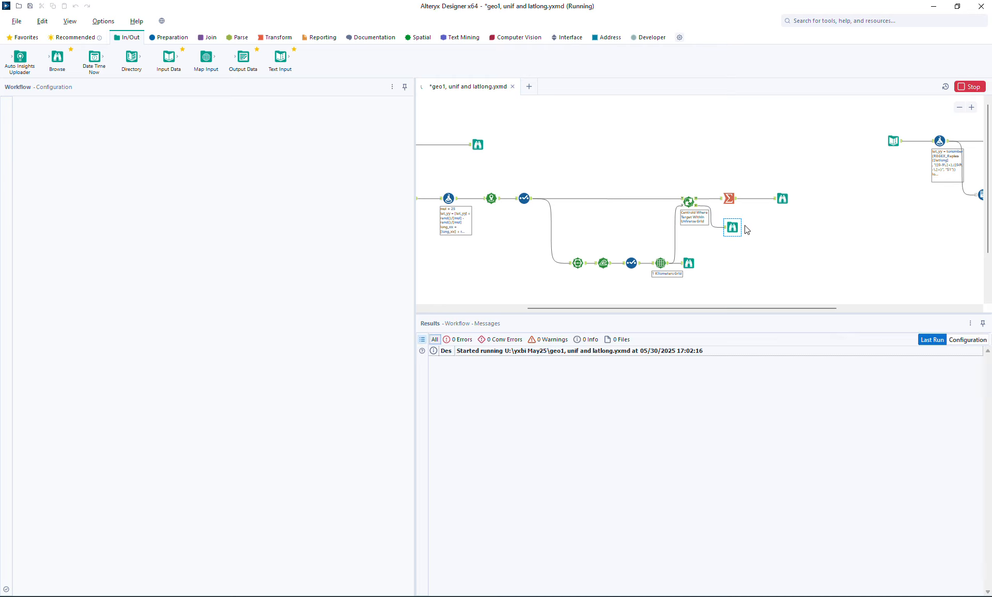
click(733, 228)
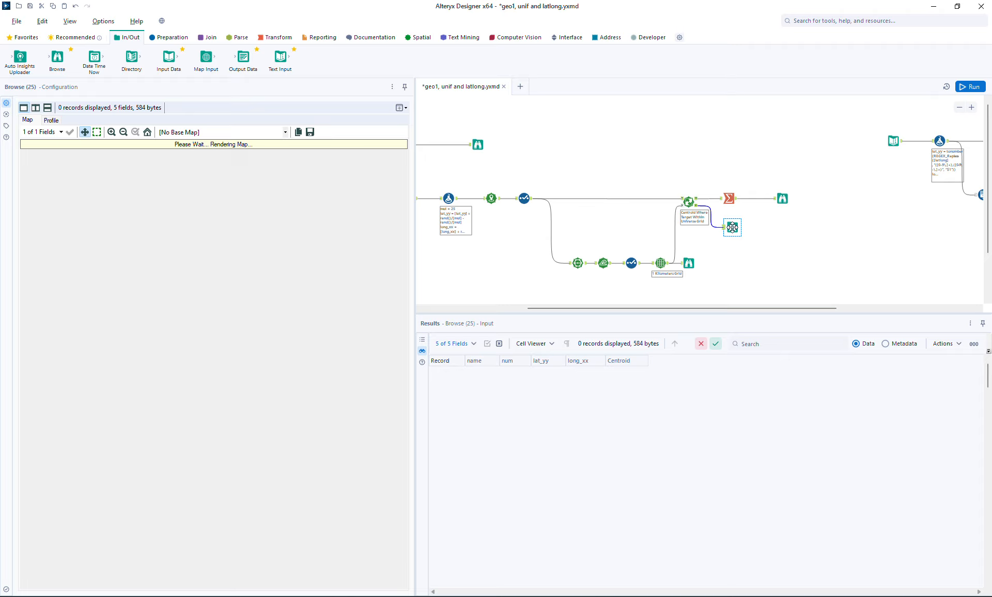
Delete the Browse tool from Spatial Match's unmatched output and view the summarized cell counts with the grid map
key(Delete)
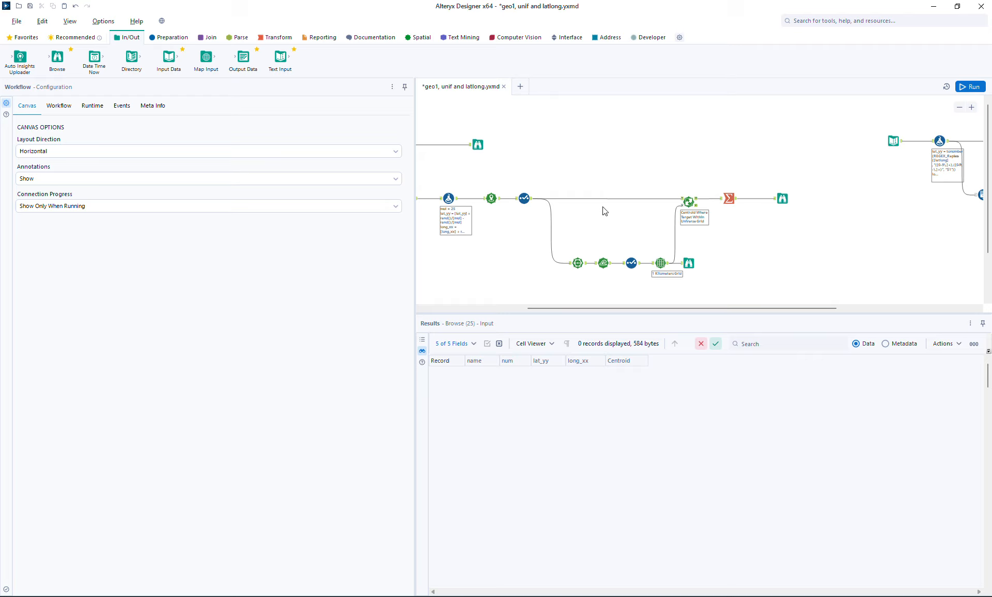
click(782, 198)
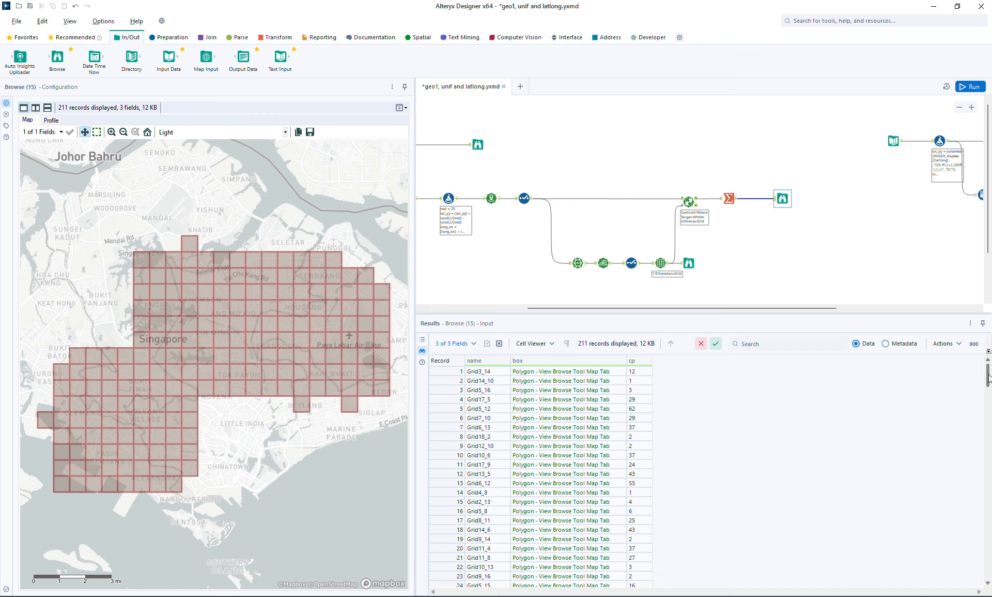
scroll(989, 381, down, 1)
drag(989, 380, 965, 378)
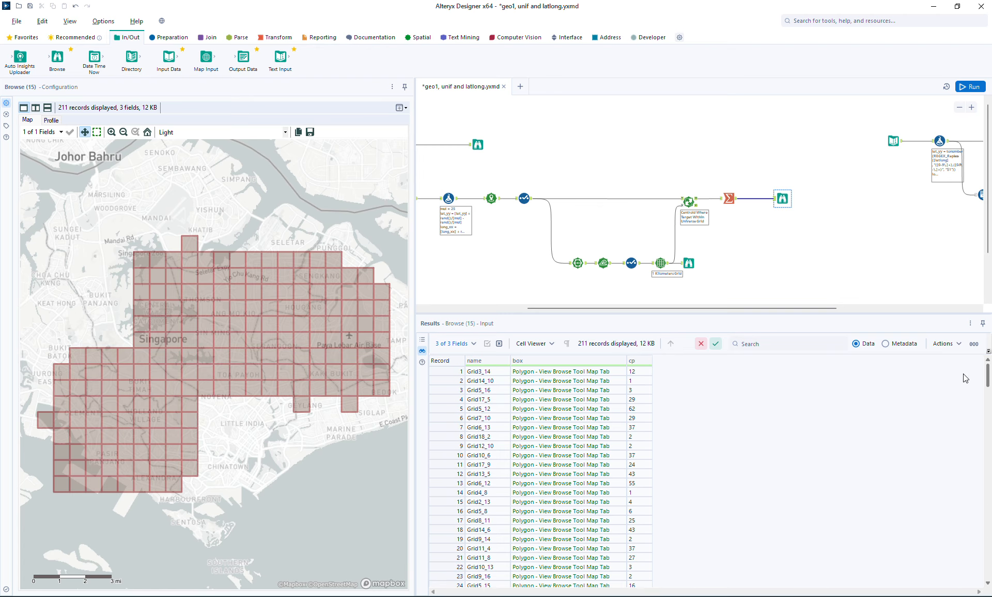
Locate the summarized cells Grid5_12, Grid7_10 and Grid6_13 on the map from their count records
click(641, 409)
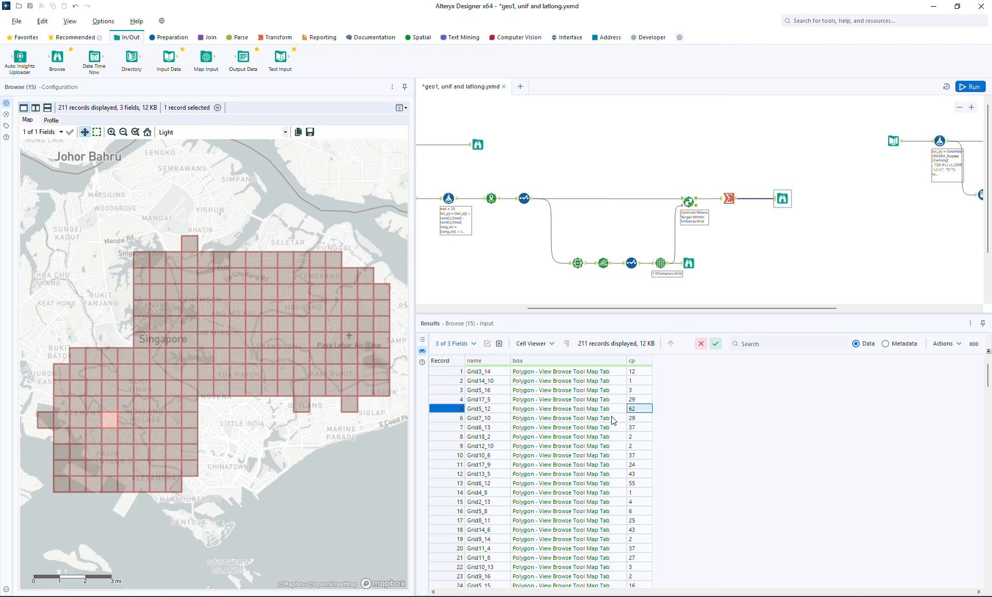
click(640, 418)
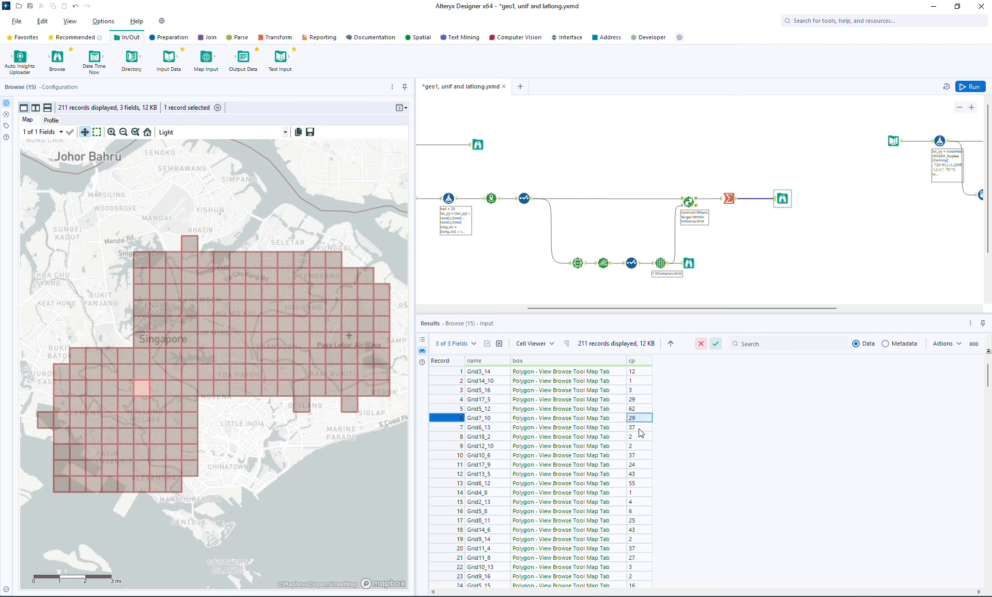
click(640, 427)
click(640, 409)
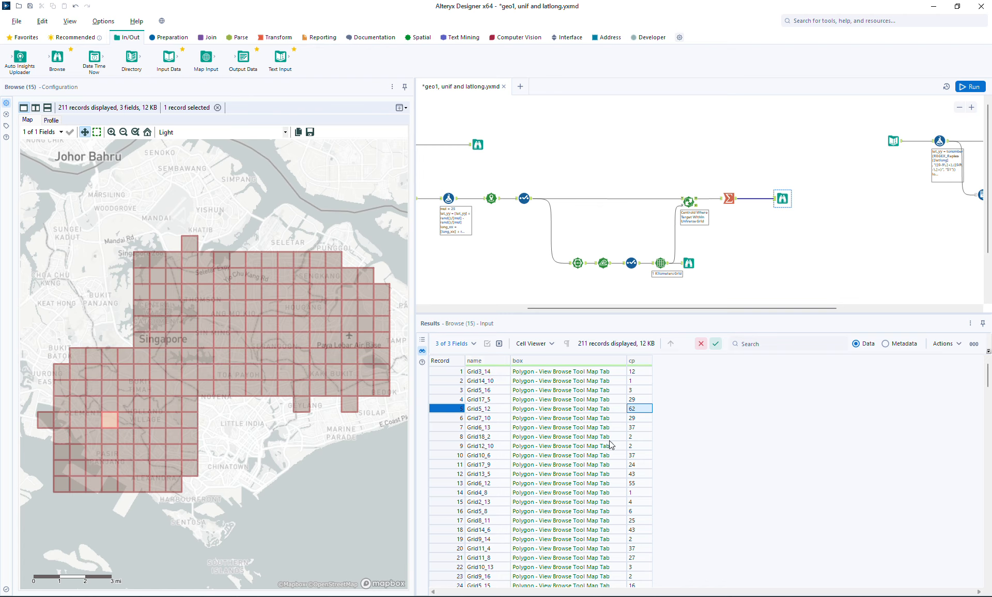
click(639, 419)
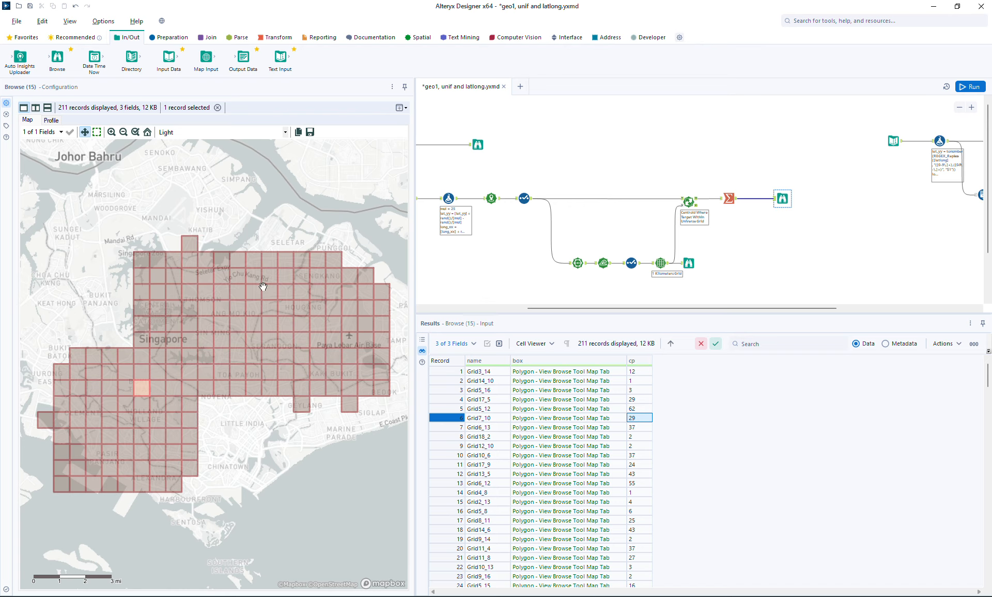
View the full buffered grid from Make Grid on the map and open Spatial Match's configuration
mouse_move(628, 308)
mouse_down()
mouse_move(668, 311)
mouse_move(625, 324)
mouse_up()
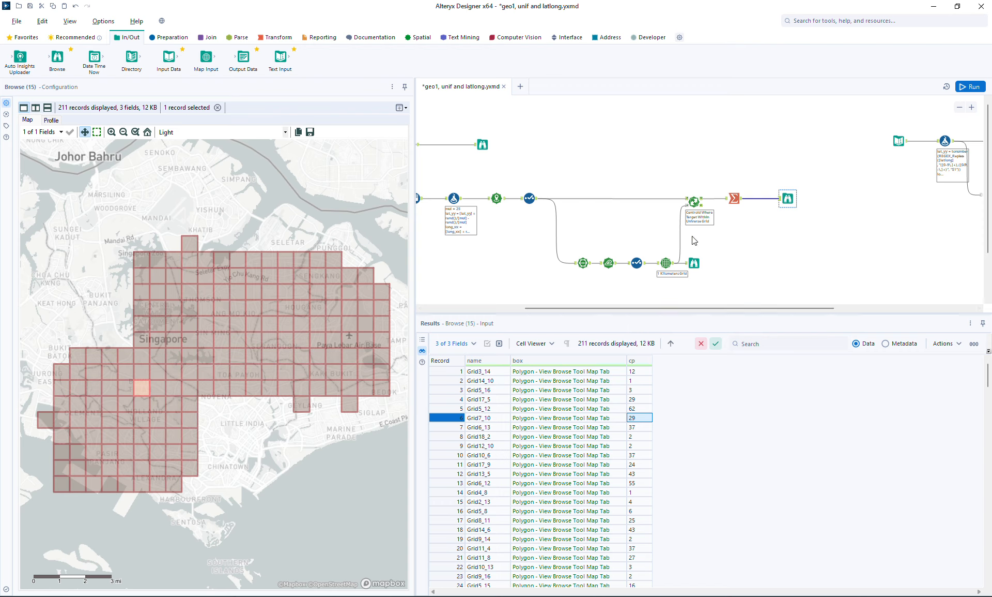
click(530, 201)
click(696, 258)
click(696, 262)
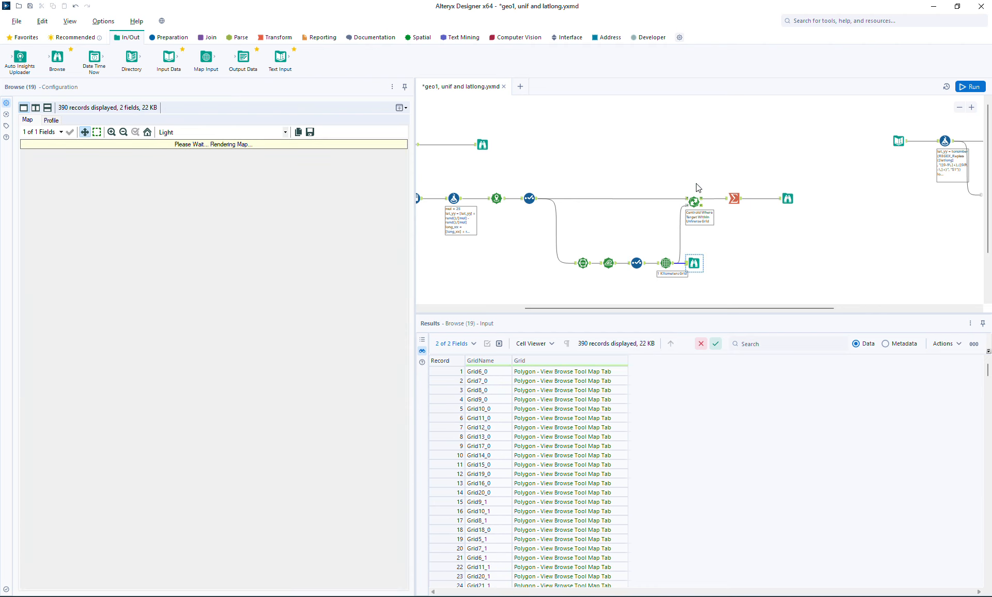
click(960, 107)
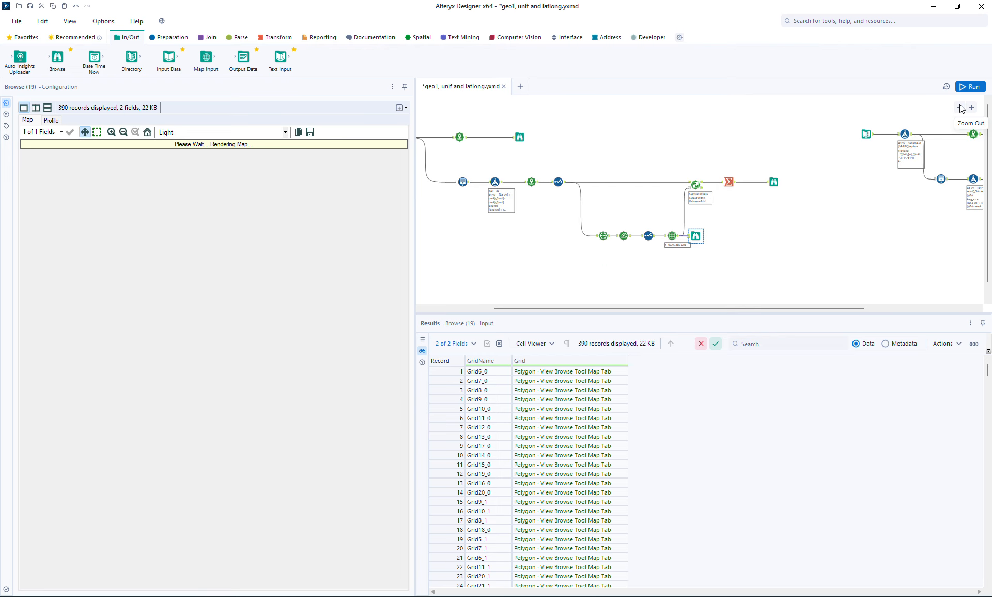
click(696, 185)
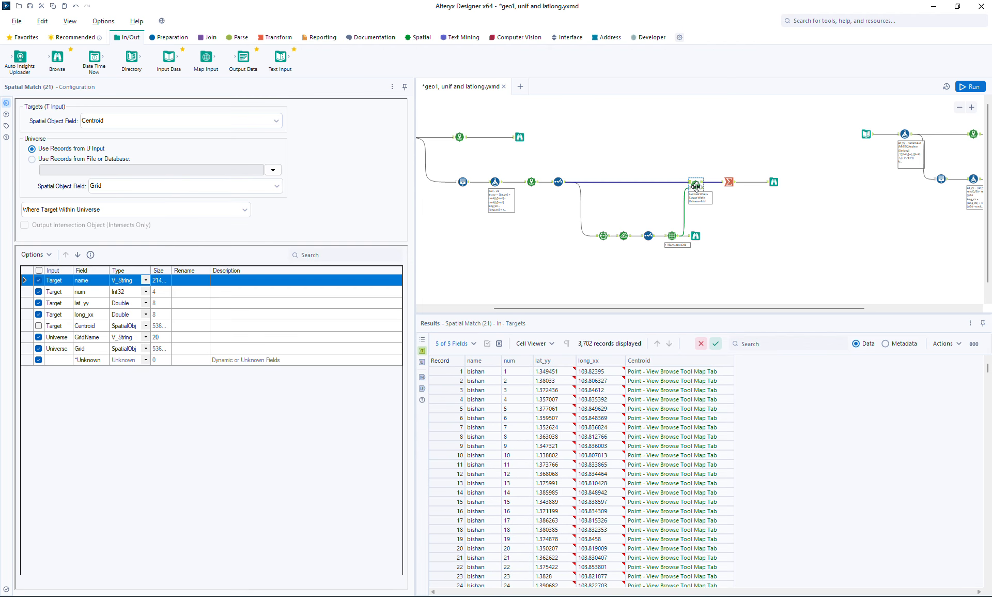
Check the summarized grid against Spatial Match's settings and locate the Grid14_10 record on the map
click(772, 182)
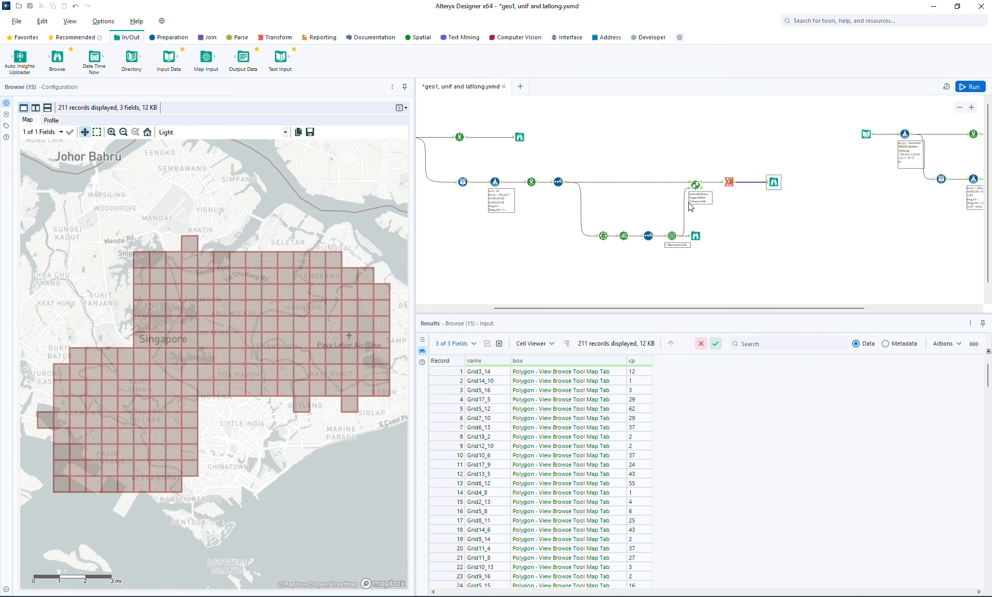
click(699, 186)
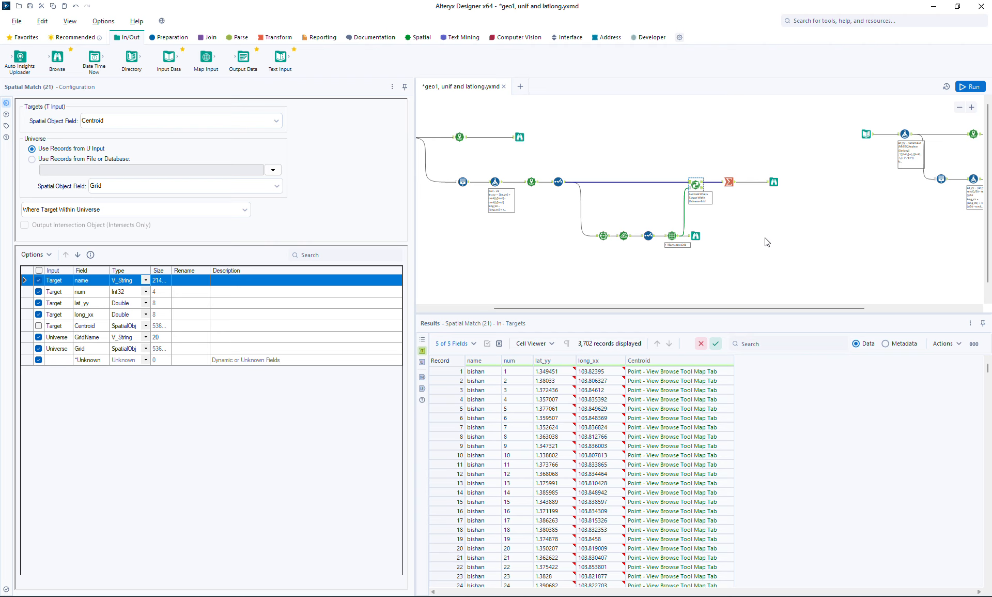
click(773, 182)
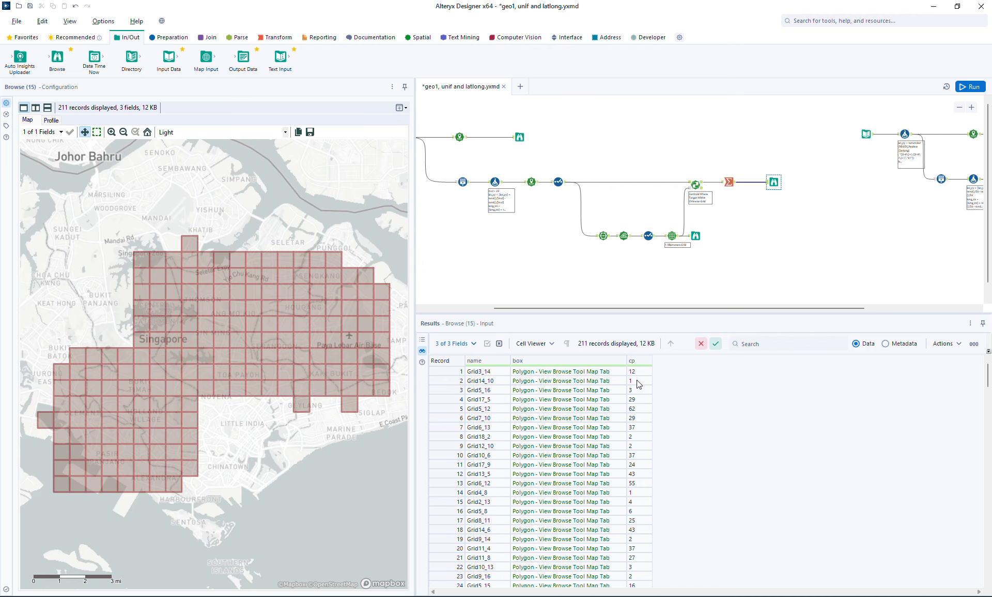
click(638, 381)
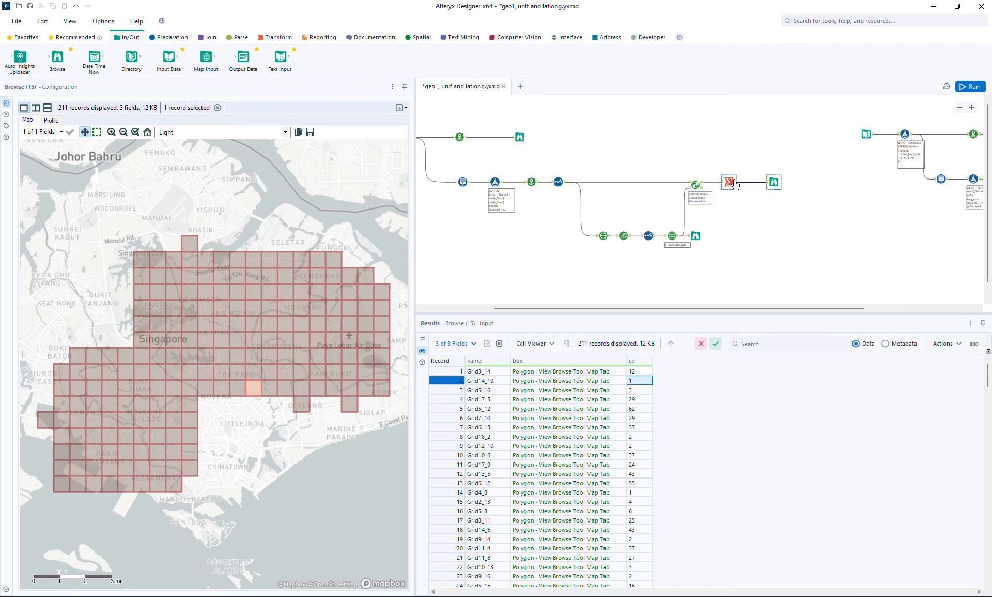
Insert a Union tool after Summarize, connect the Select tool's points to it, then run the workflow and view the combined map
click(207, 39)
drag(243, 57, 750, 157)
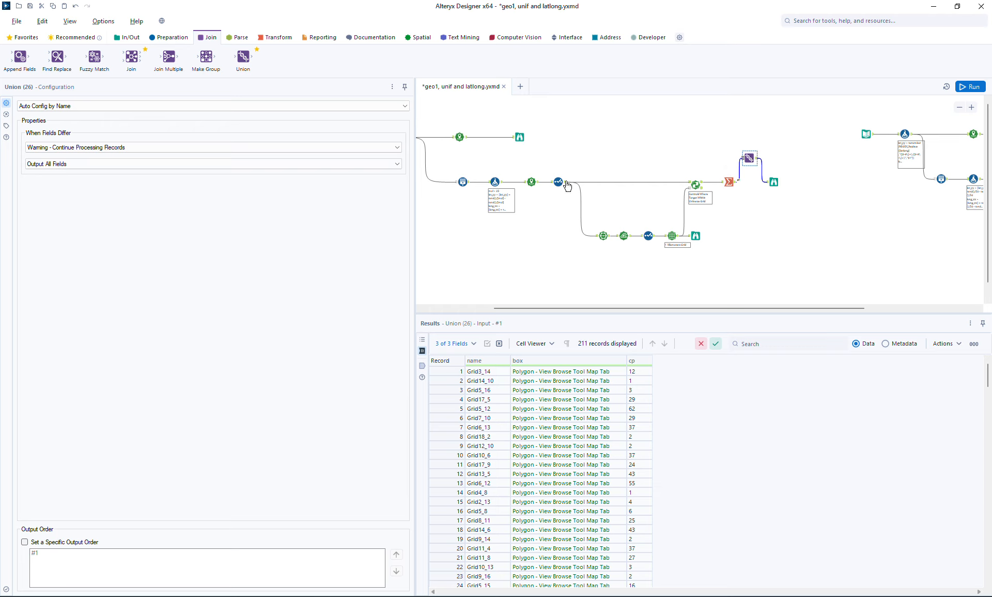
drag(567, 185, 748, 157)
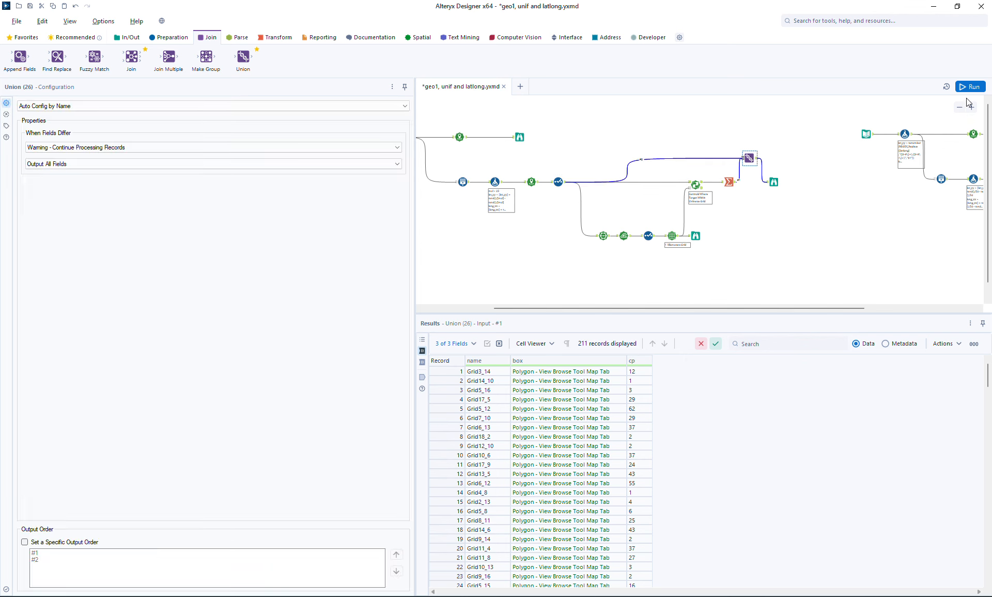
key(ctrl+r)
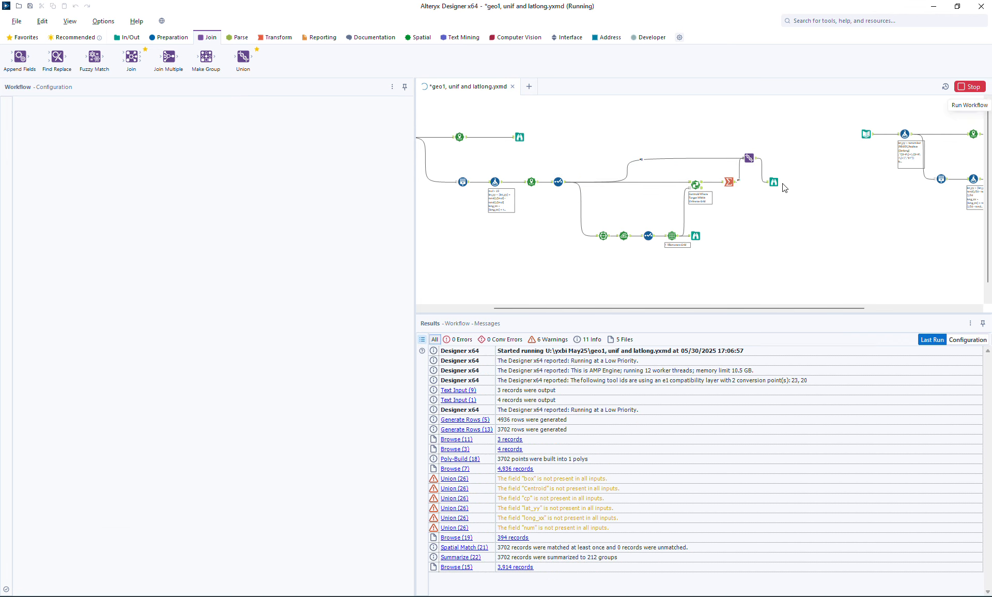
click(773, 181)
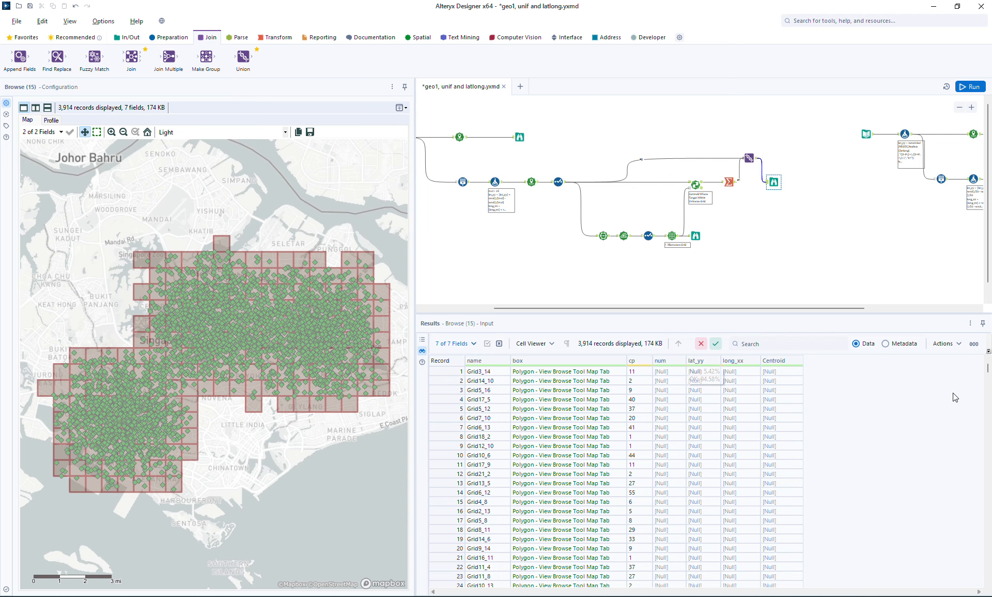
Select the isolated cell north of Little India and examine the points along the grid's southeastern edge
click(250, 411)
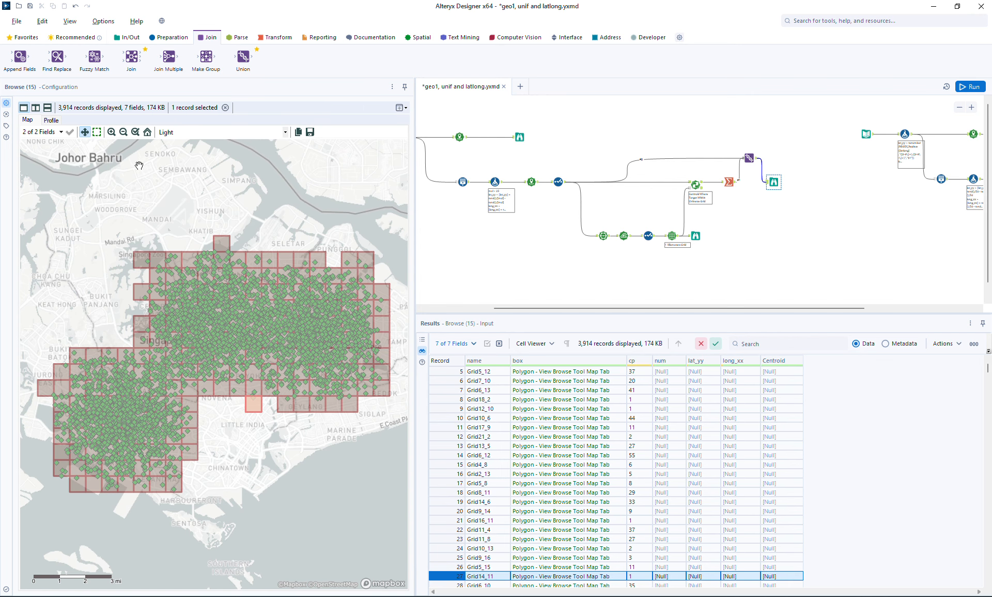
click(112, 132)
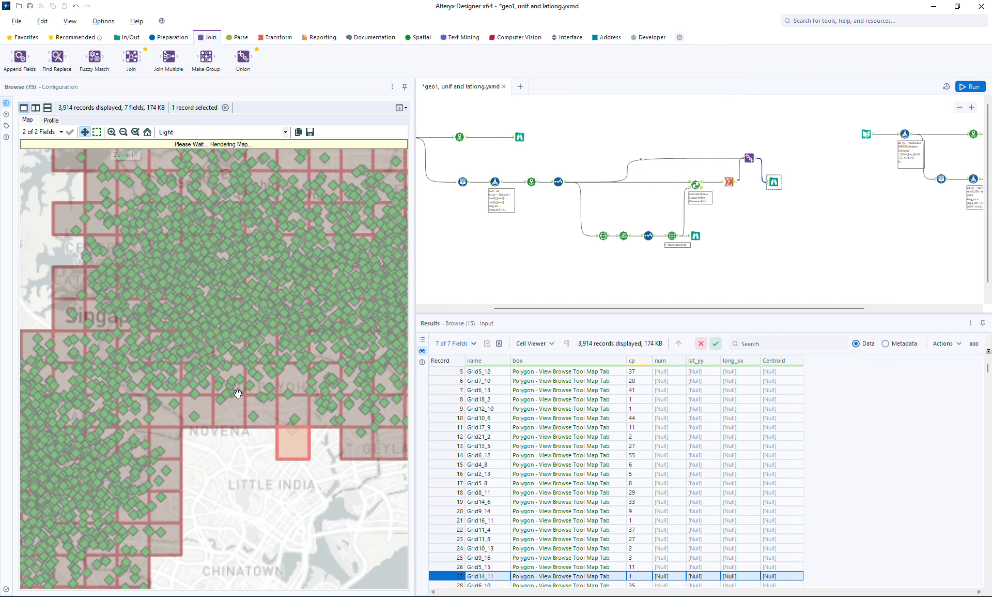
drag(305, 472, 157, 412)
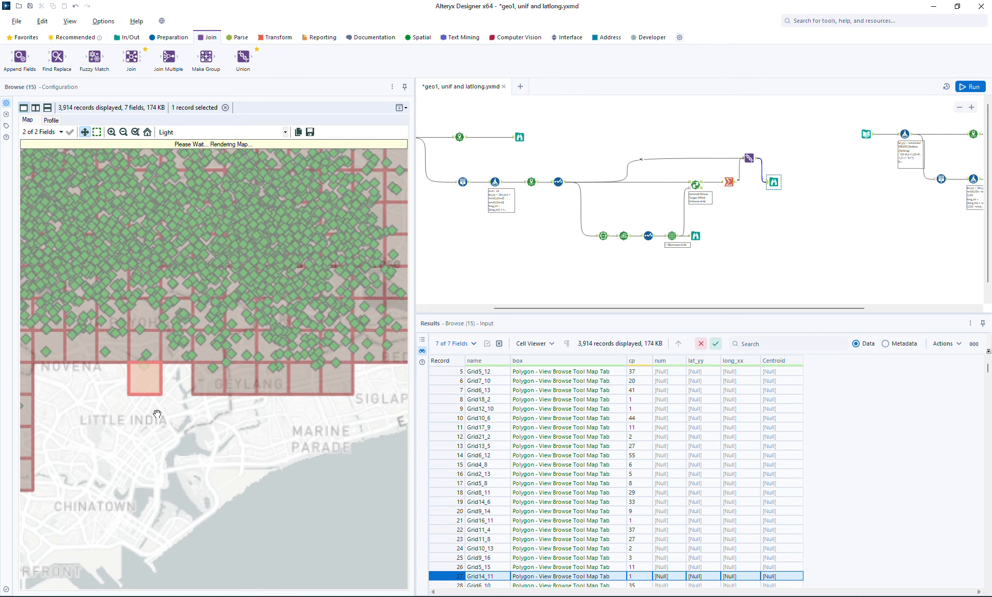
drag(333, 431, 255, 449)
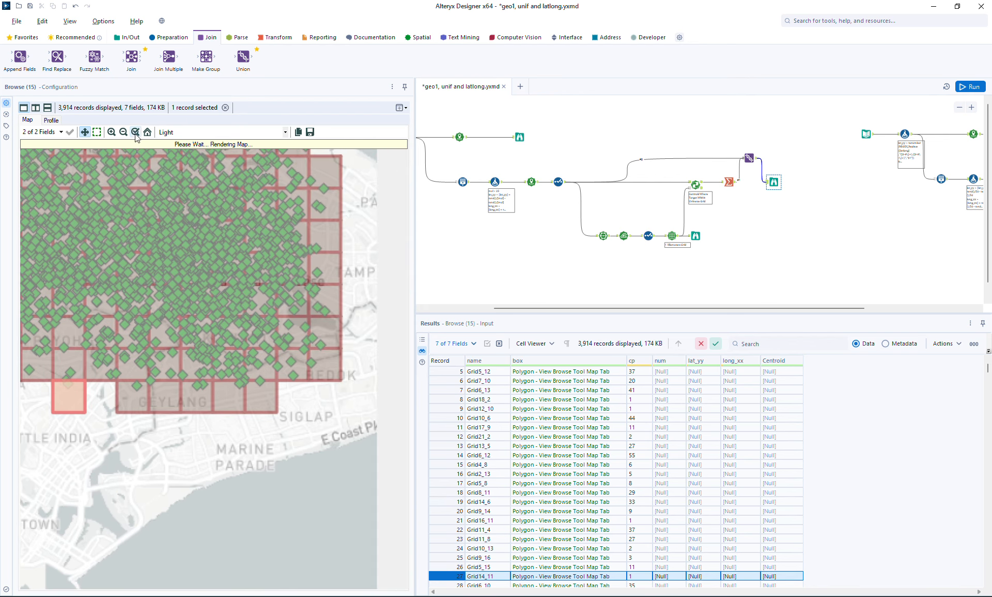
click(112, 132)
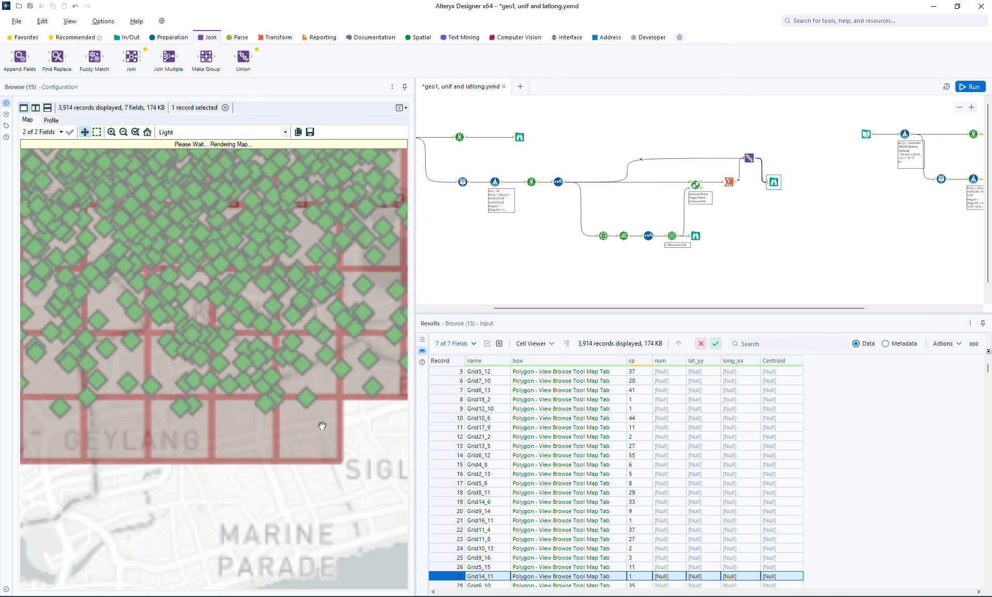
drag(345, 445, 231, 452)
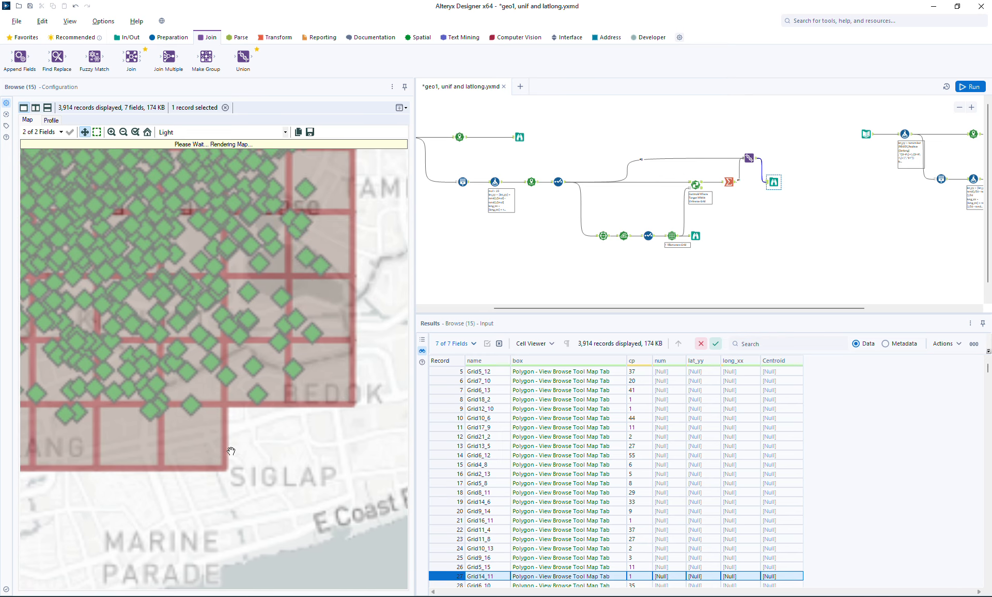
Check the records and point counts of cells in the grid's corner near Bedok
click(331, 384)
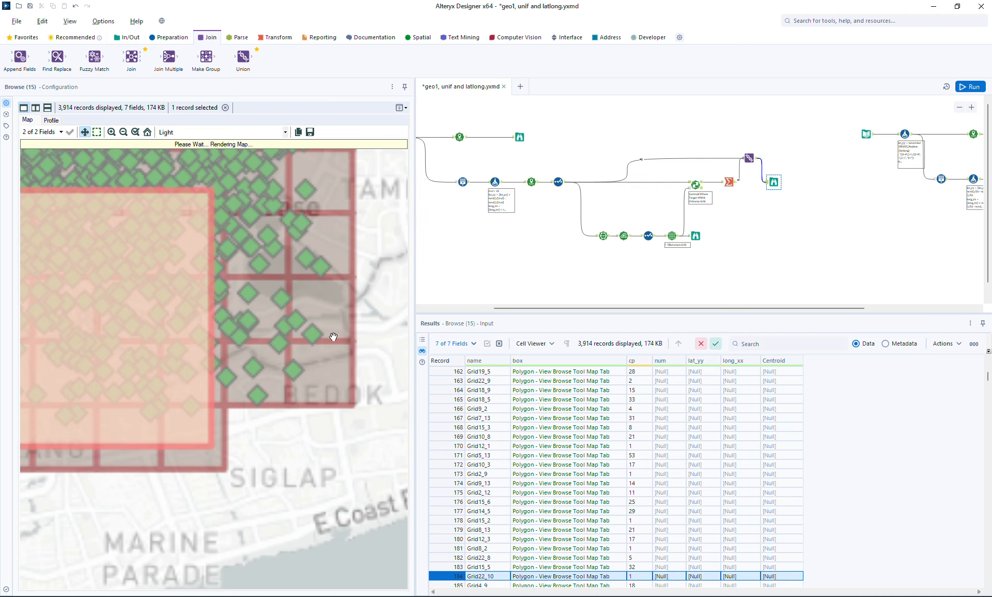
click(334, 313)
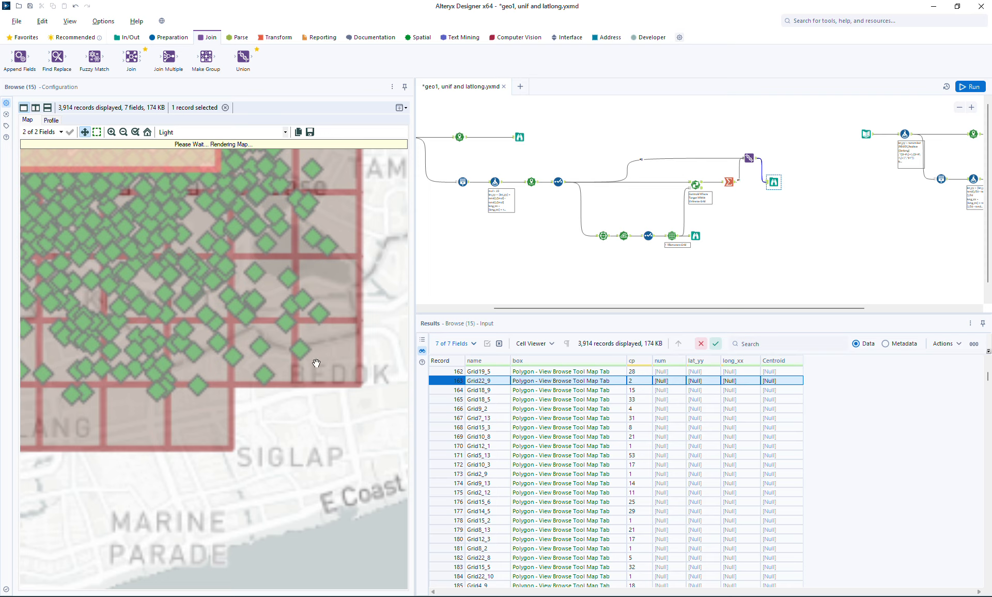
drag(316, 363, 284, 315)
click(519, 400)
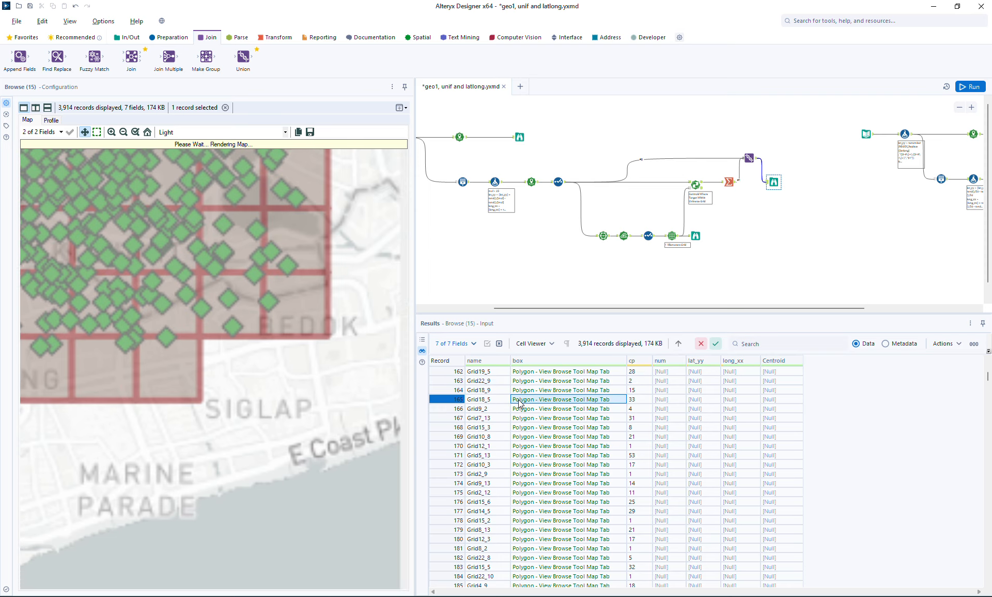
click(530, 438)
click(317, 331)
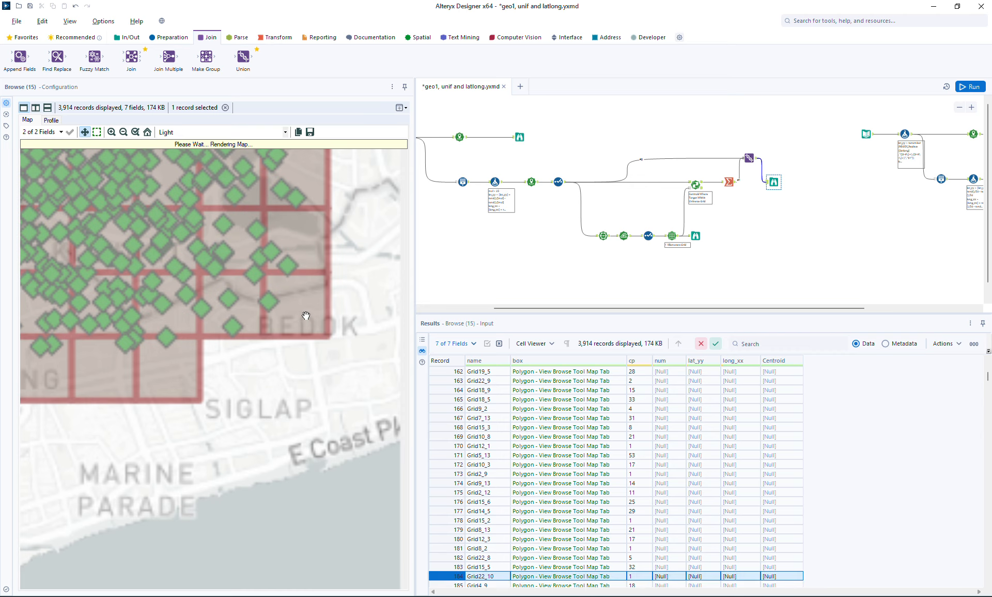
drag(308, 317, 374, 398)
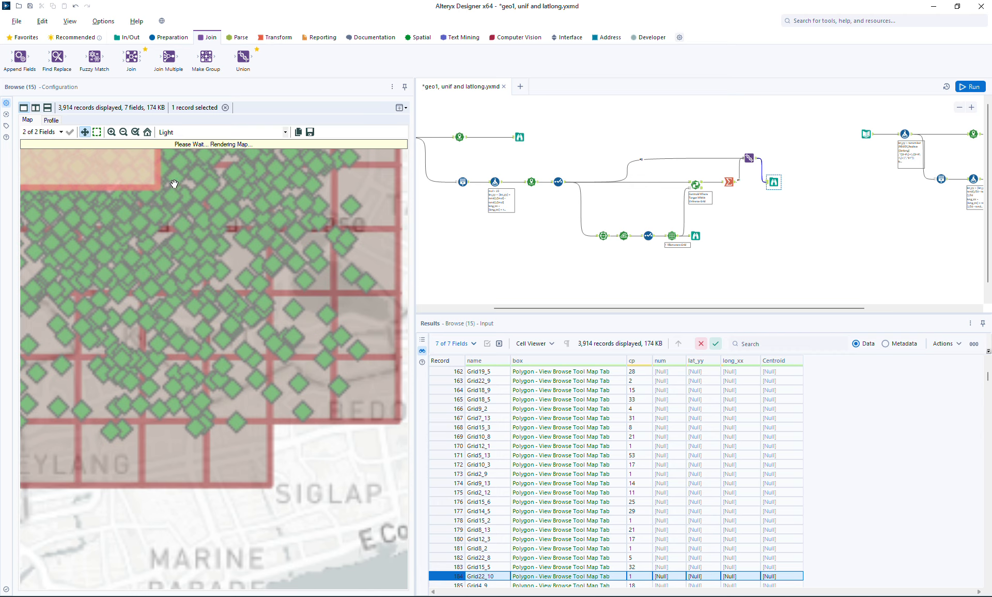
Examine point density up close, then compare counts of further cells on the wider map, including Grid17_11 and Grid14_4
click(112, 133)
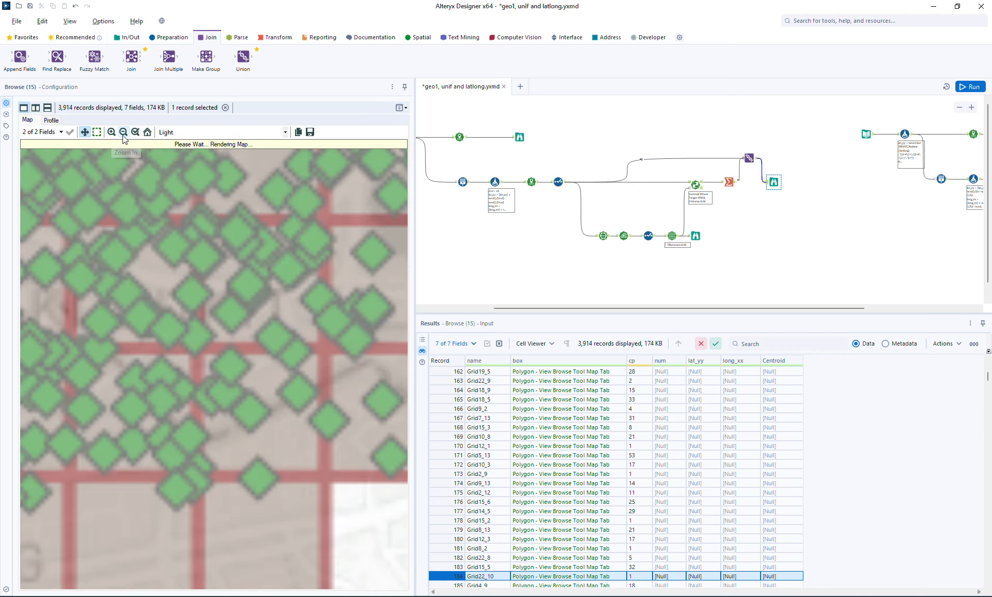
click(124, 133)
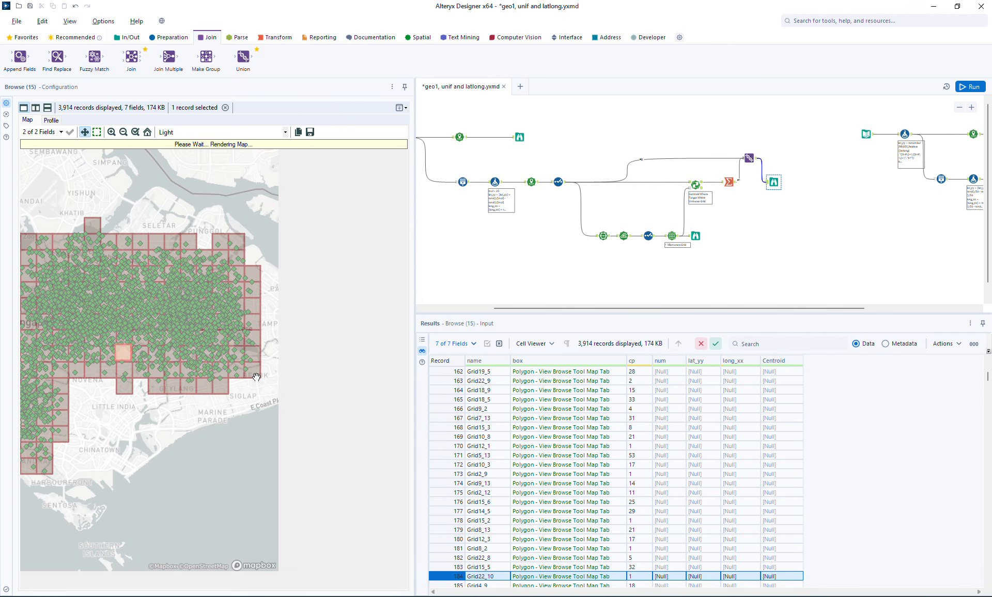
click(216, 389)
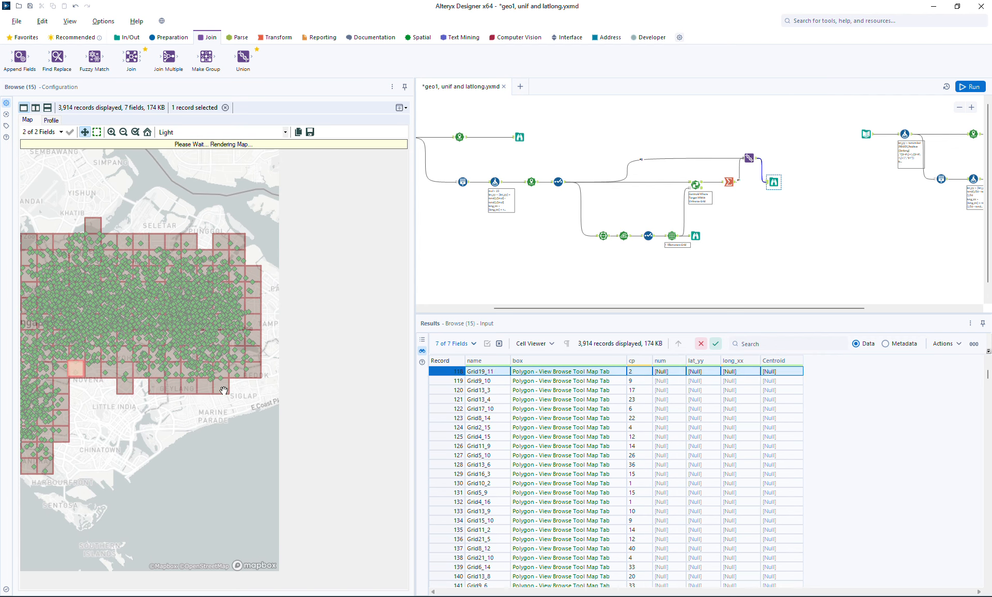
click(177, 382)
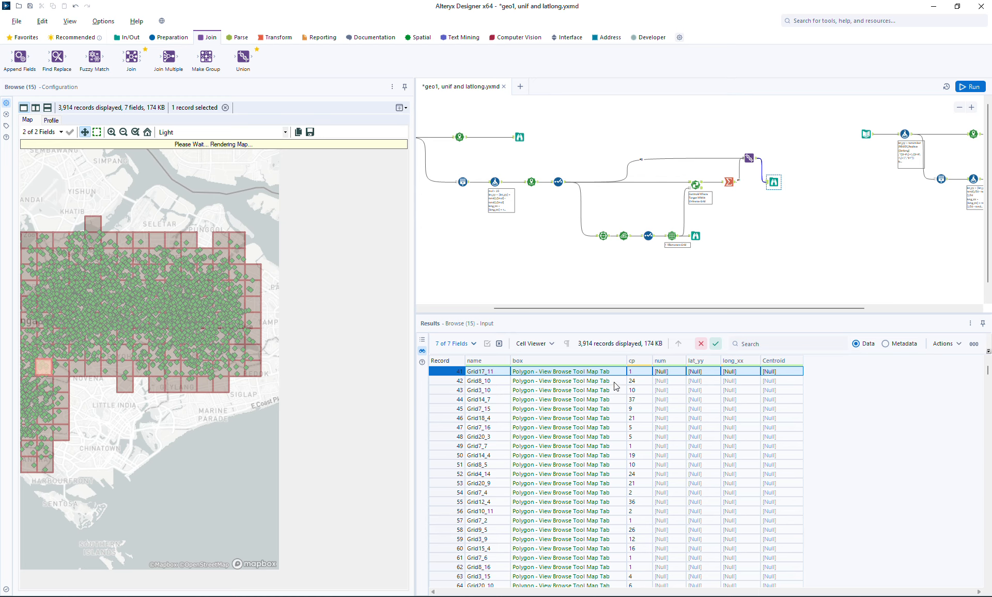
click(598, 374)
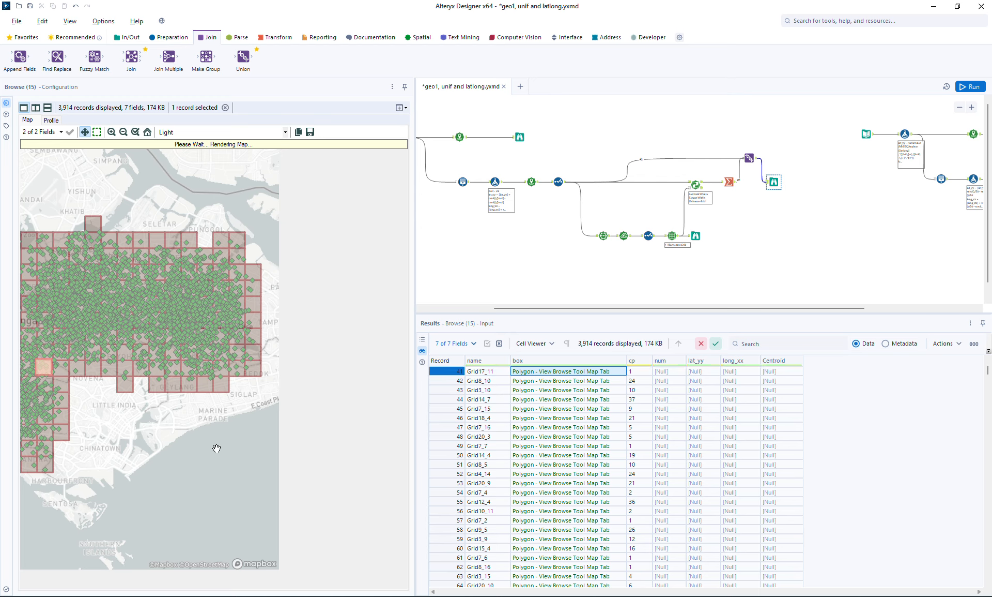
click(637, 458)
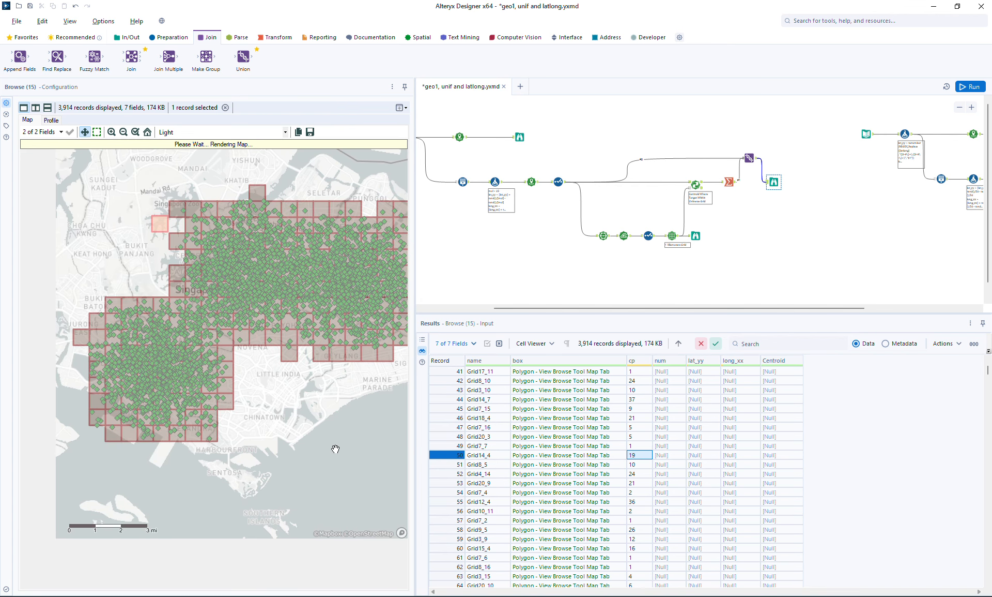
Check the record and point count of the grid's northeastern corner cell near Punggol, then review the whole grid's coverage
drag(333, 443, 306, 472)
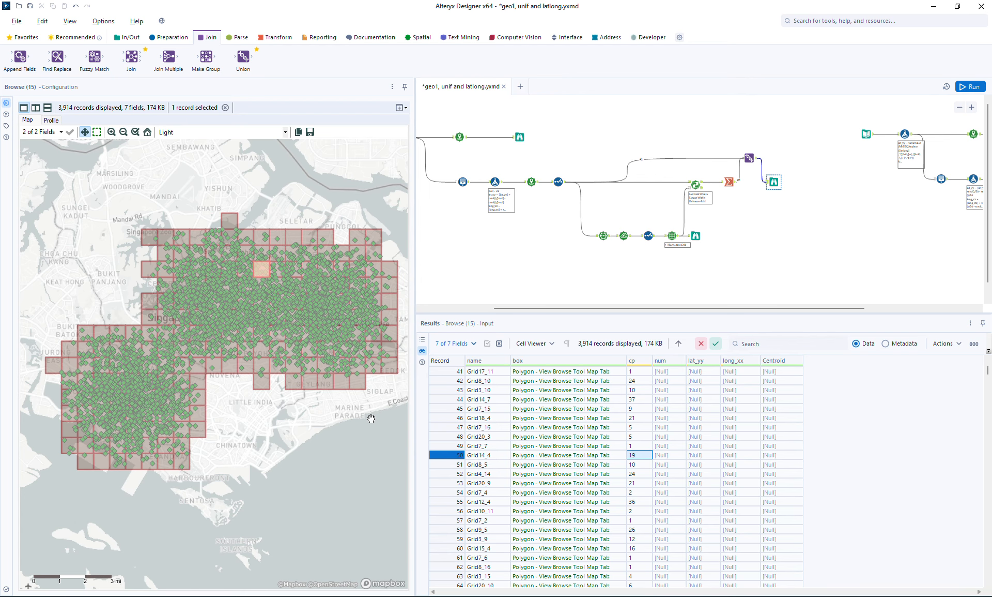
drag(371, 418, 305, 427)
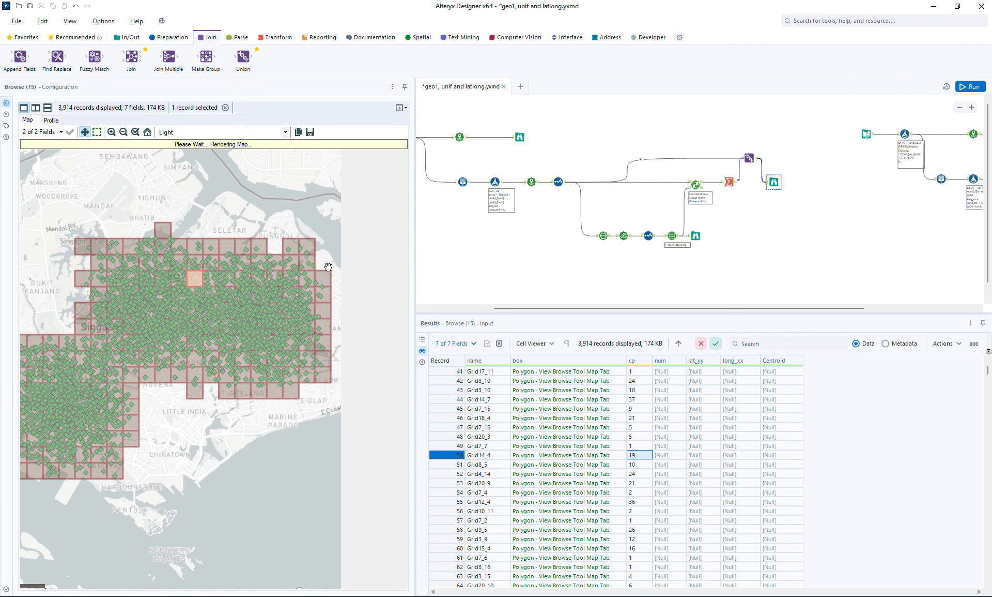
click(309, 247)
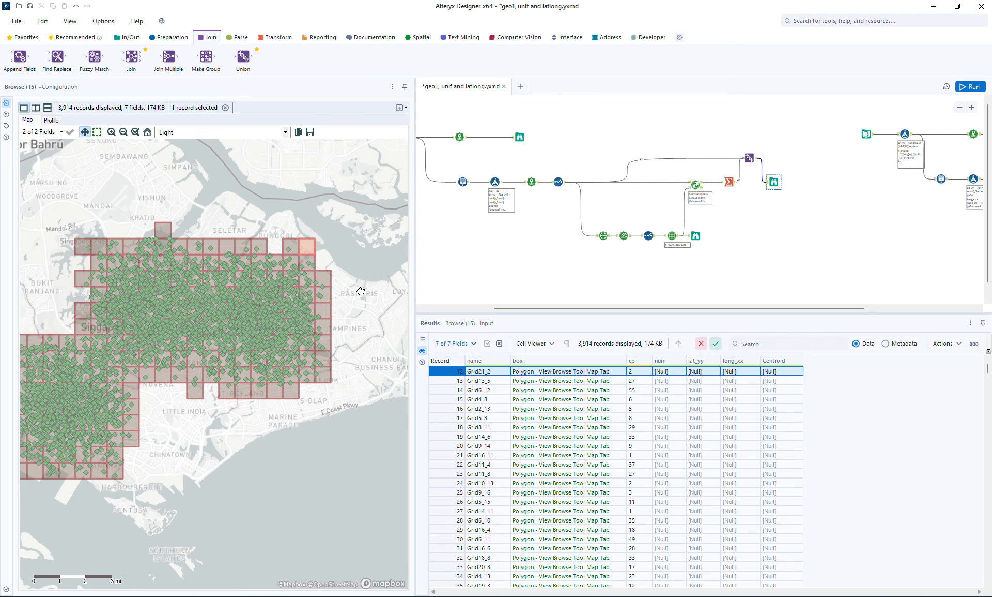
drag(360, 316, 314, 342)
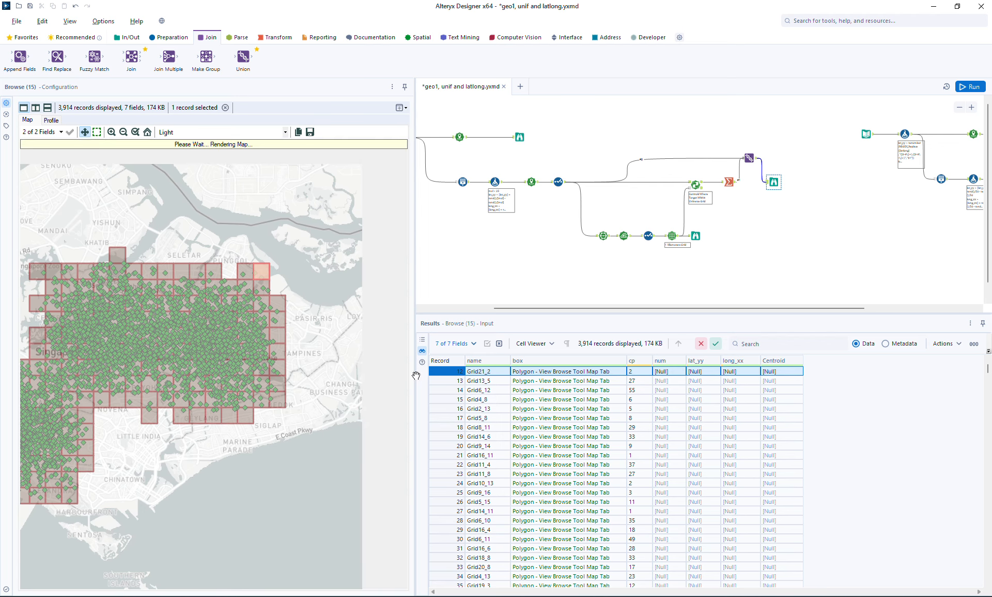
mouse_move(630, 364)
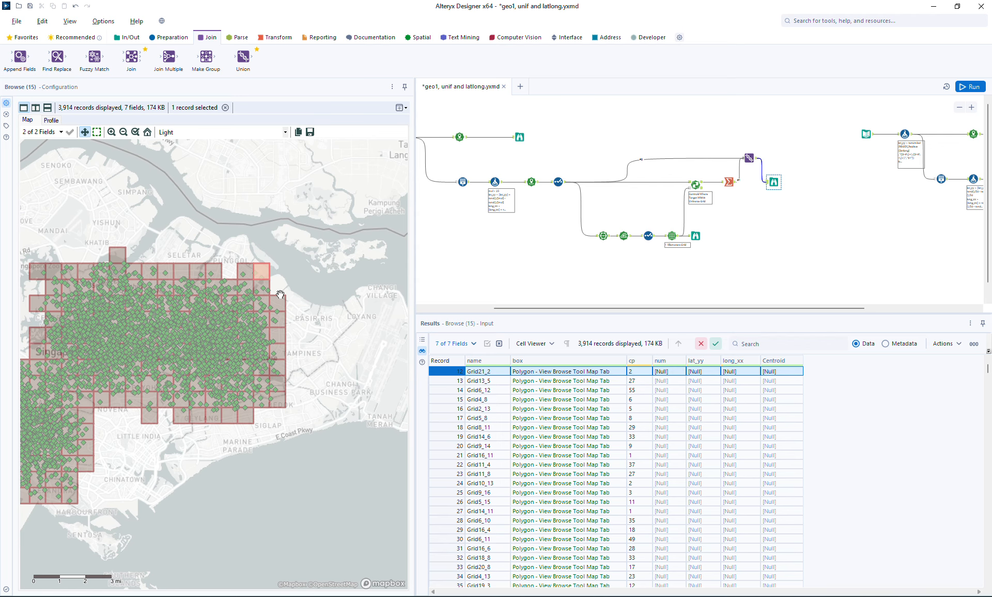
drag(207, 237, 299, 215)
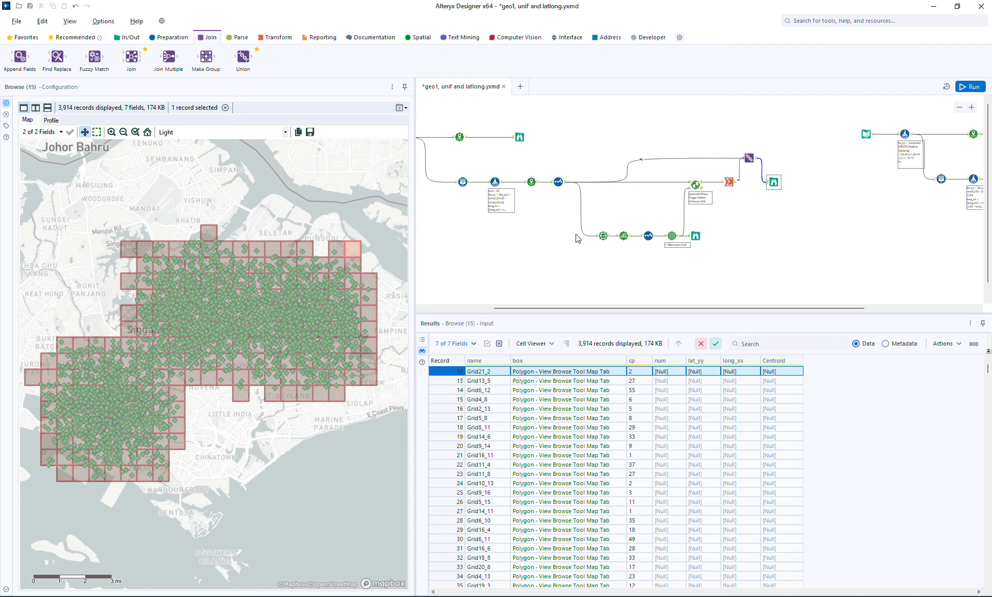
drag(704, 307, 718, 307)
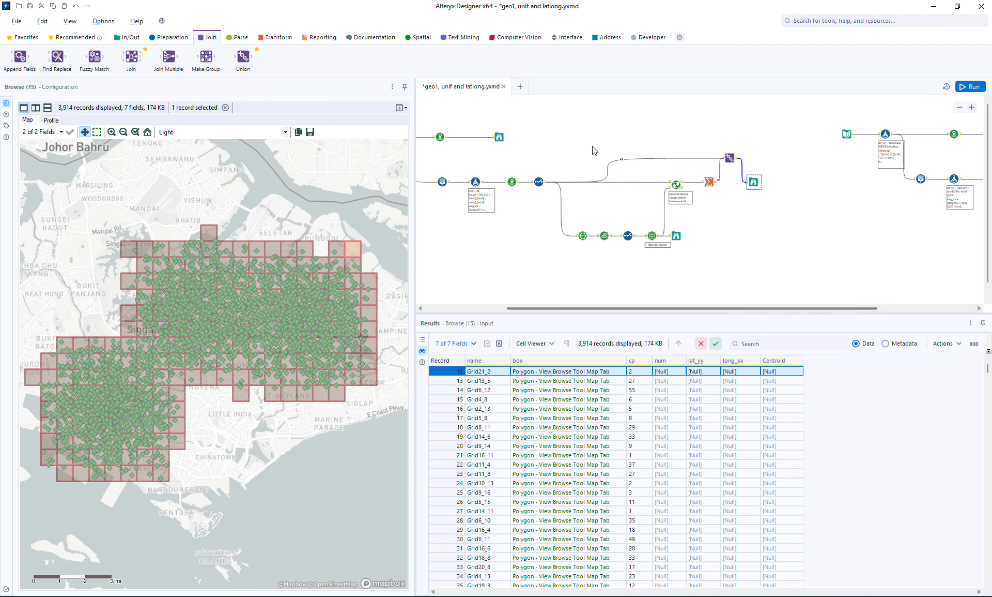